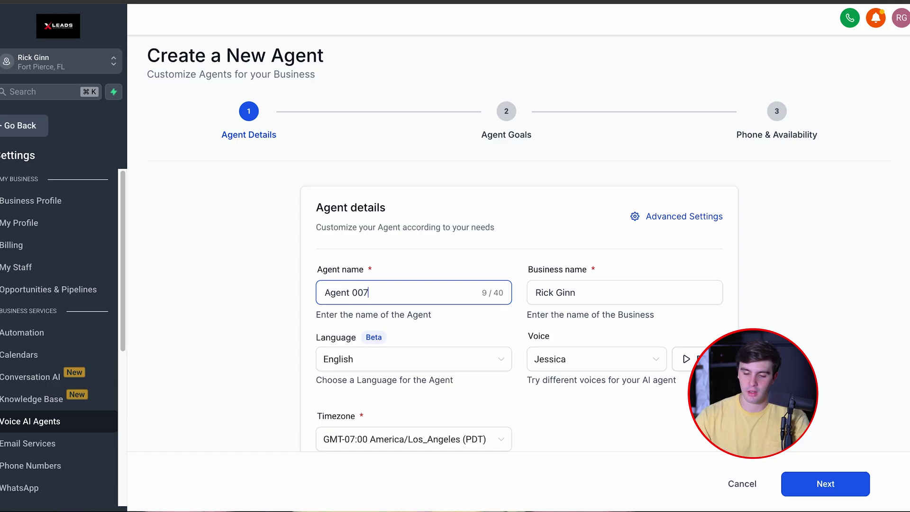
Step: Replace the agent's business name with Ginn Home Buyers
triple_click(550, 285)
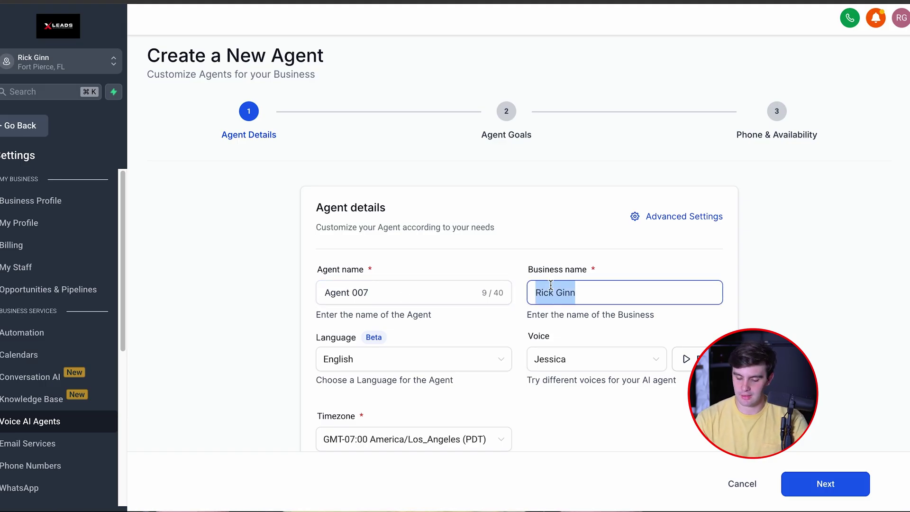
type("Ginn Home Buyers")
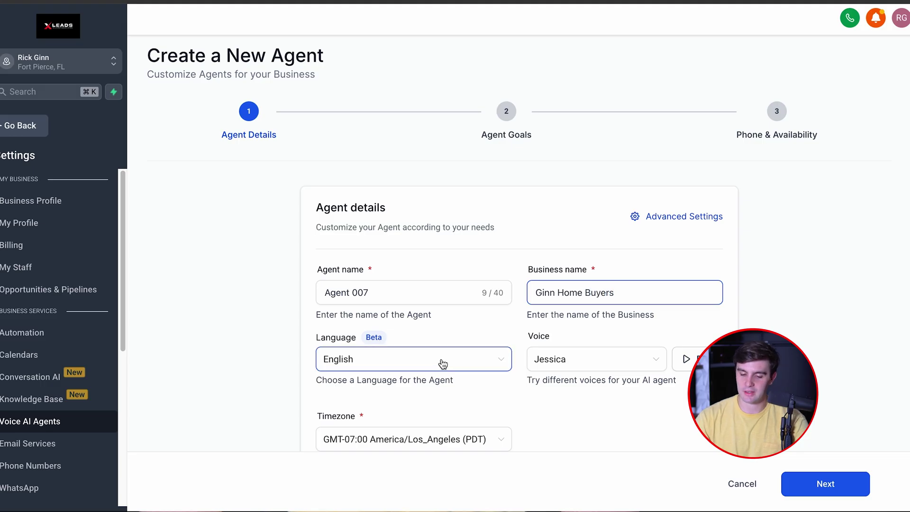
Step: Set the agent's language to MultiLingual (English & Spanish) and dismiss the language-switching notice
left_click(440, 364)
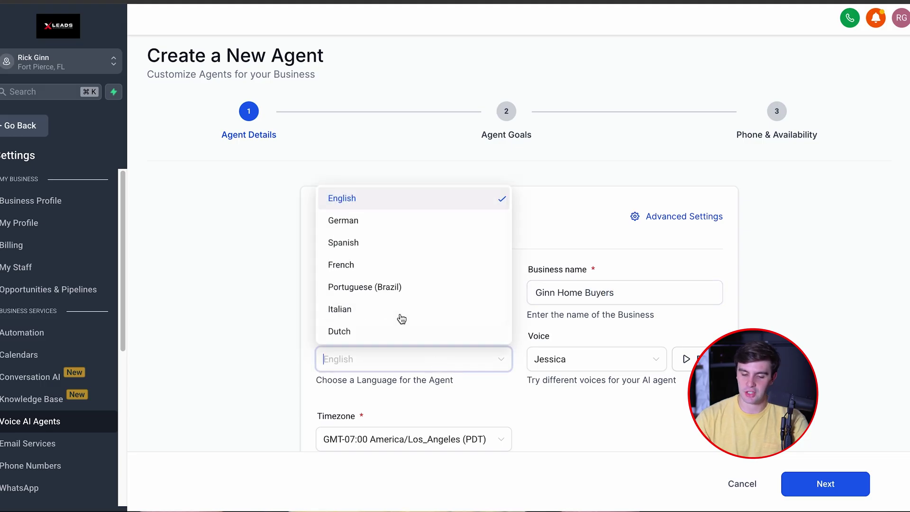
scroll(400, 311, "down", 1)
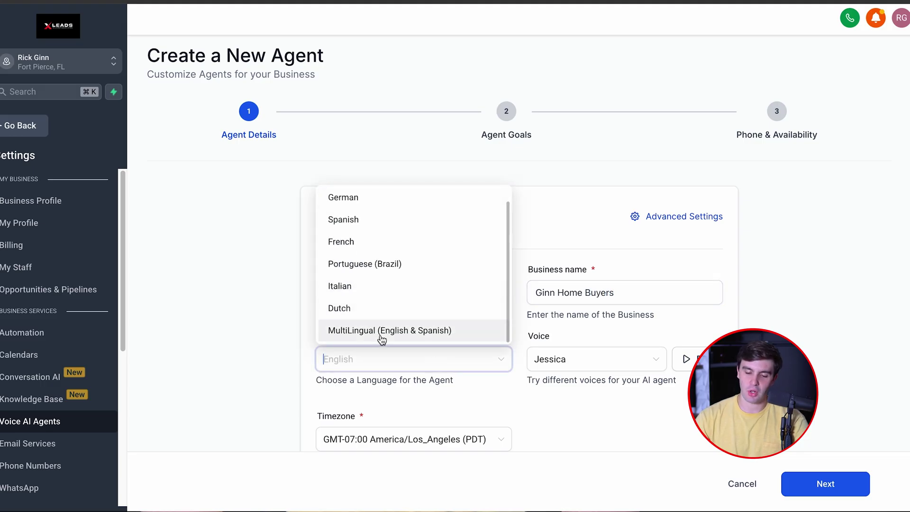
left_click(398, 330)
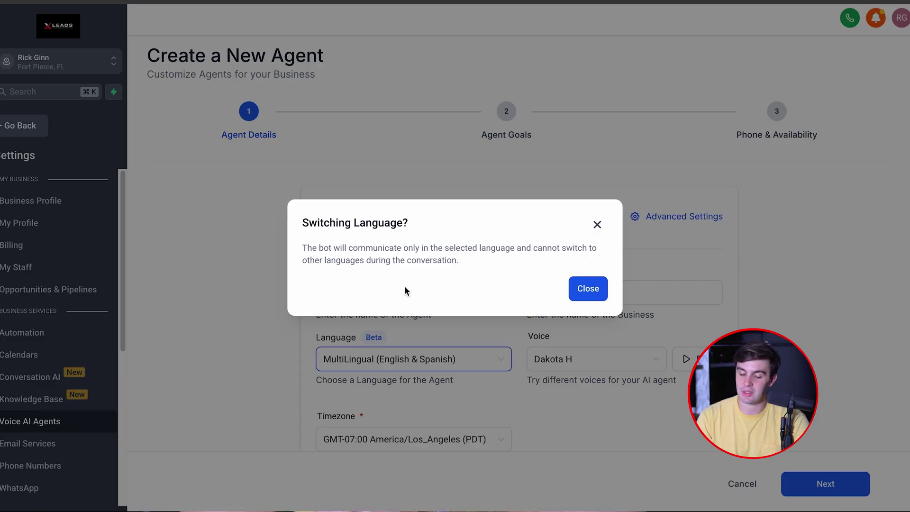
left_click(587, 284)
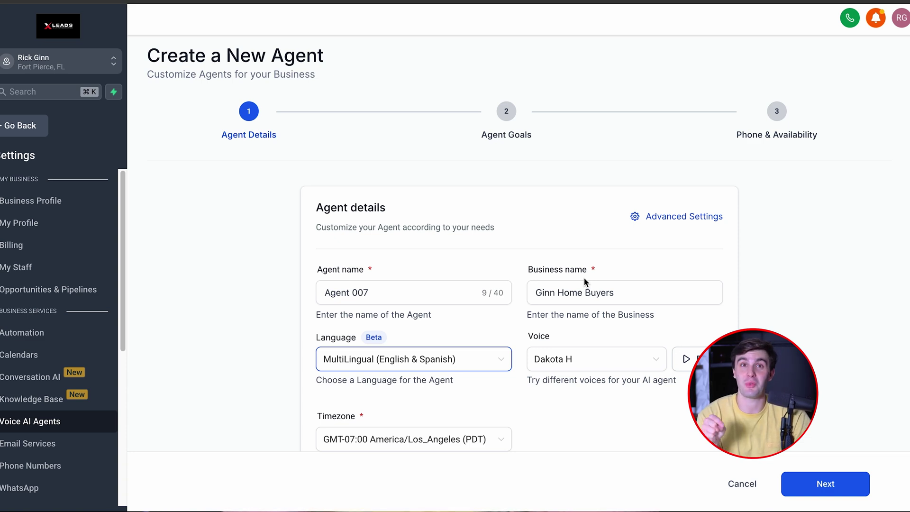
Step: Play the sample of the Dakota H voice
left_click(569, 359)
left_click(763, 314)
left_click(686, 358)
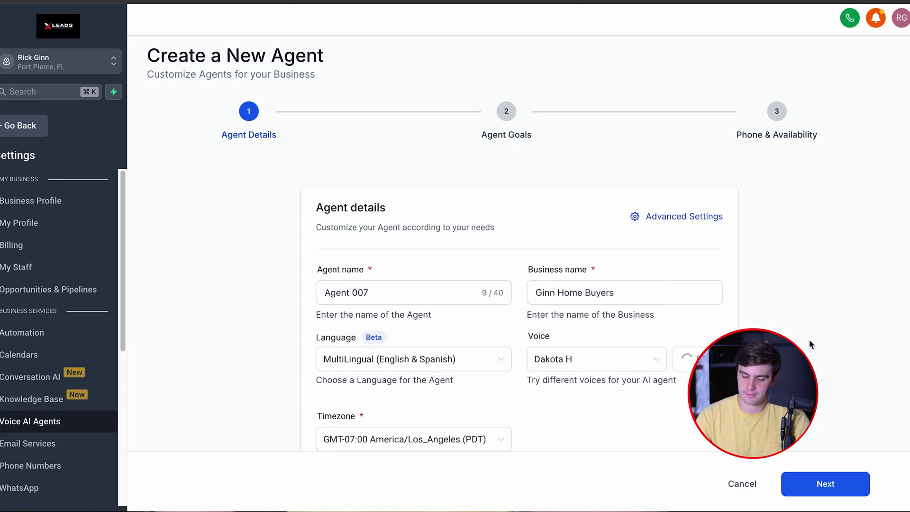
Step: Change the agent's voice to the Lee Middle-Aged option and play its sample
scroll(809, 341, "down", 3)
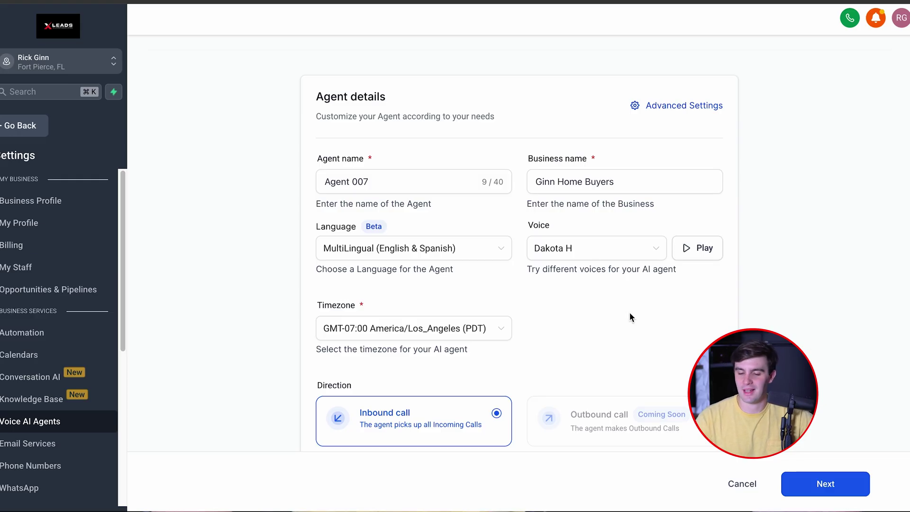
left_click(586, 253)
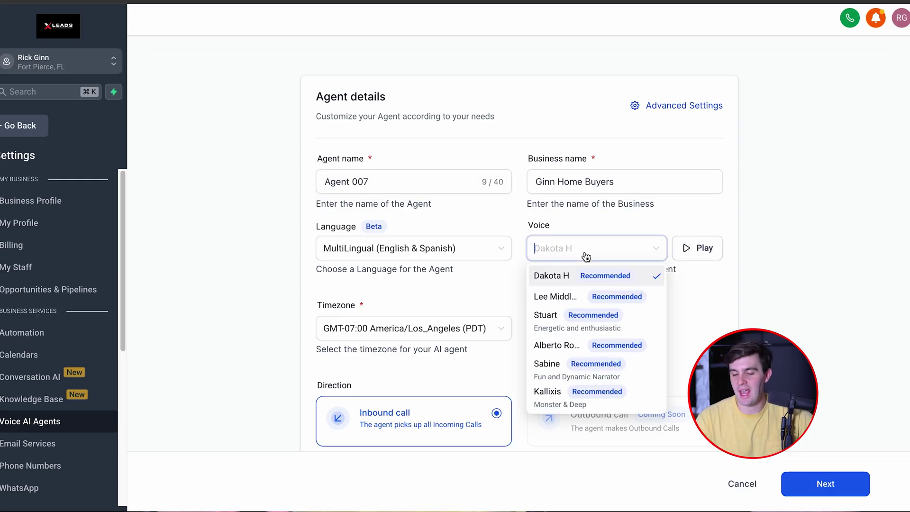
left_click(555, 297)
left_click(685, 251)
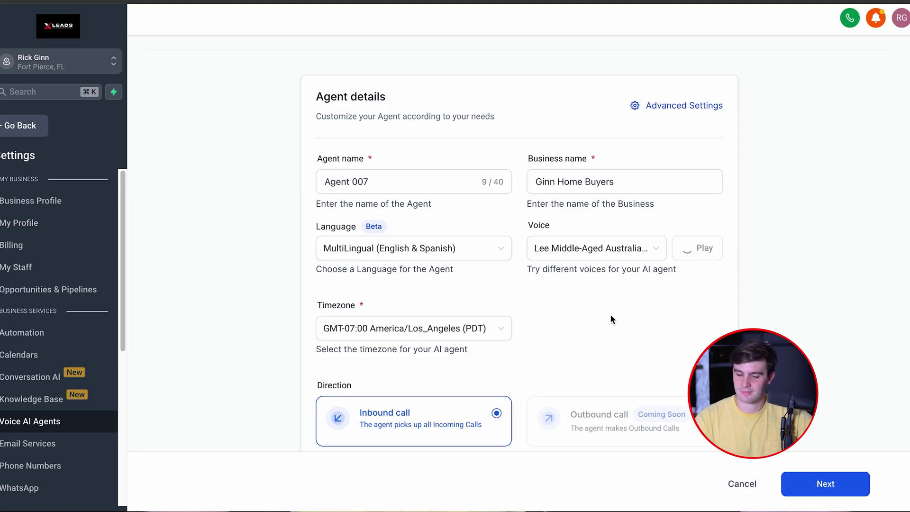
Step: Switch the agent's voice to Stuart, play its sample and raise the sound volume
scroll(619, 310, "down", 1)
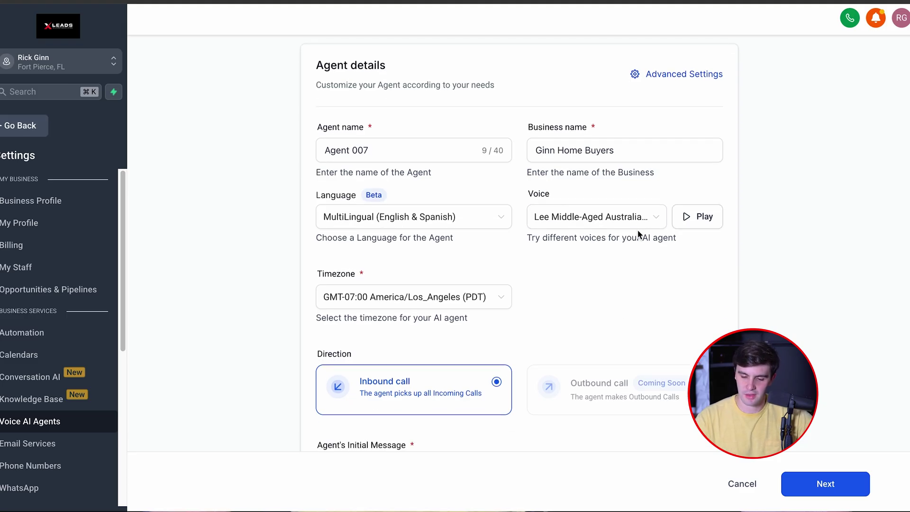
left_click(639, 216)
left_click(593, 283)
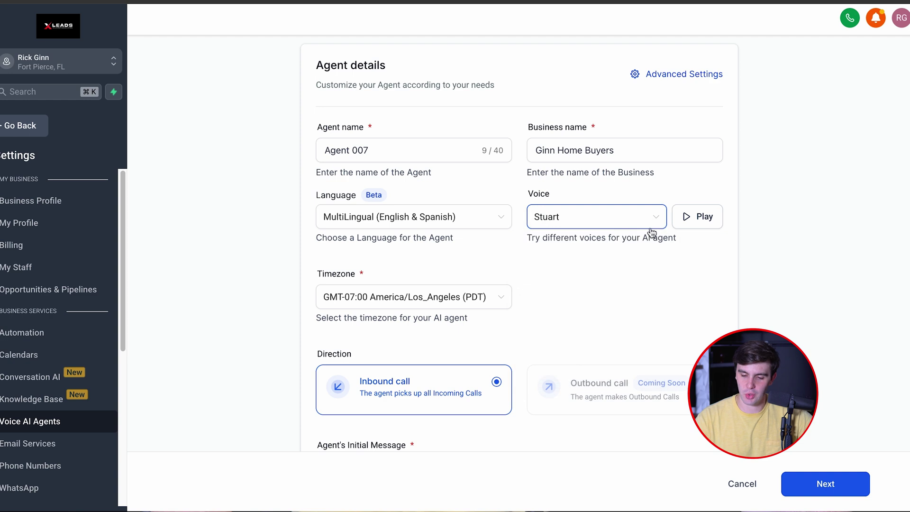
left_click(687, 218)
key("XF86AudioRaiseVolume")
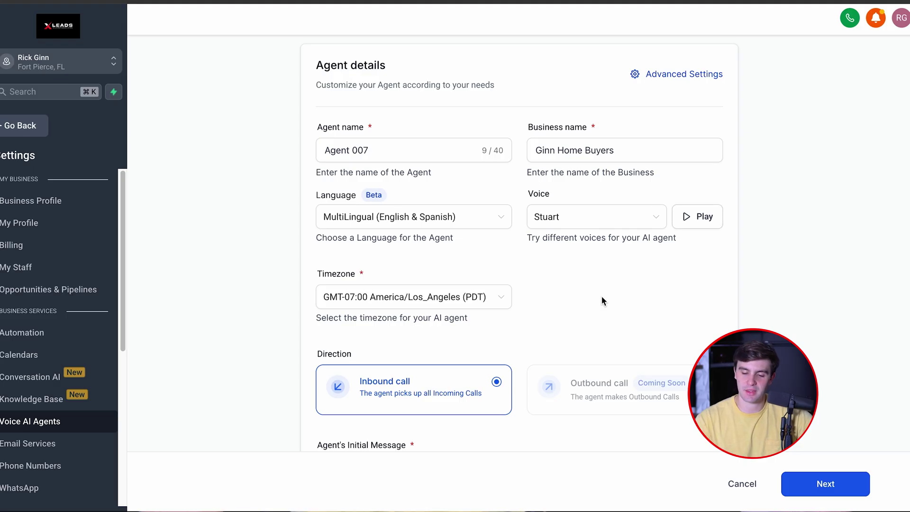
Step: Try the Alberto Rodriguez voice for the agent and play its sample
left_click(564, 222)
left_click(559, 290)
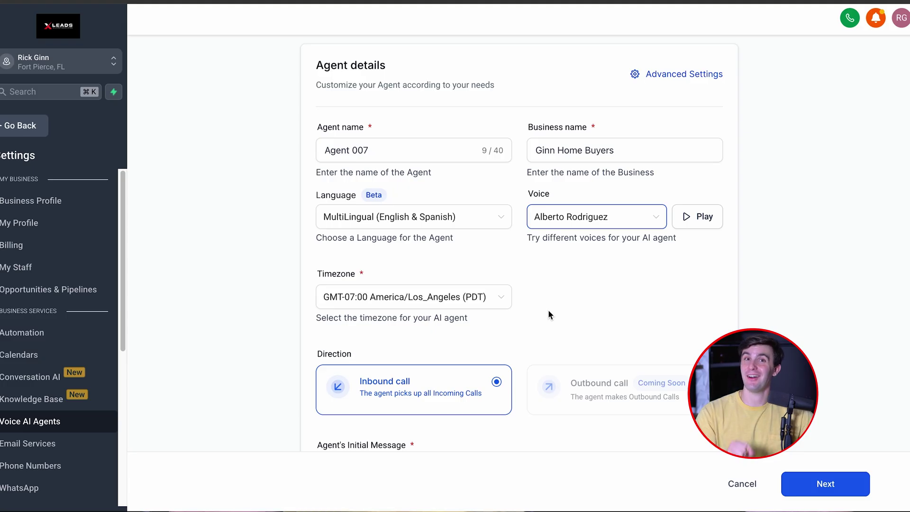
left_click(709, 216)
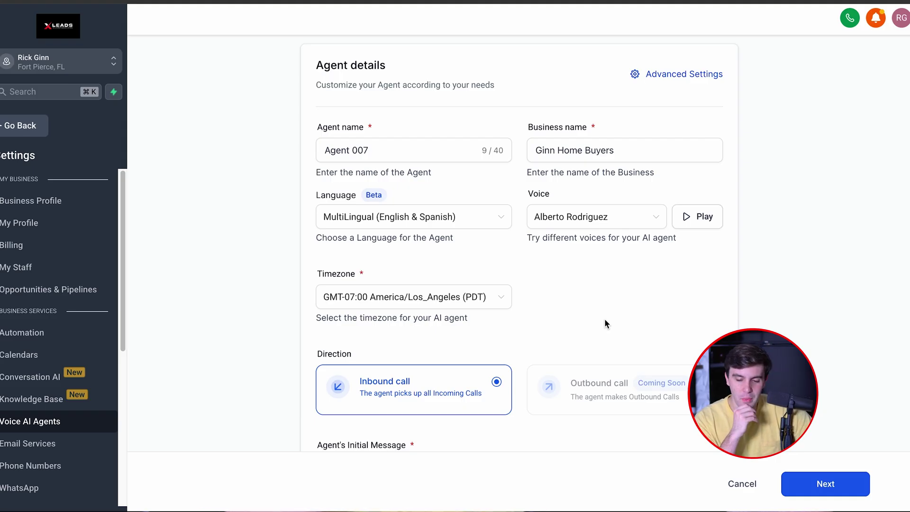
Step: Set the agent's language to English and dismiss the language-switching notice
left_click(387, 217)
scroll(376, 270, "up", 1)
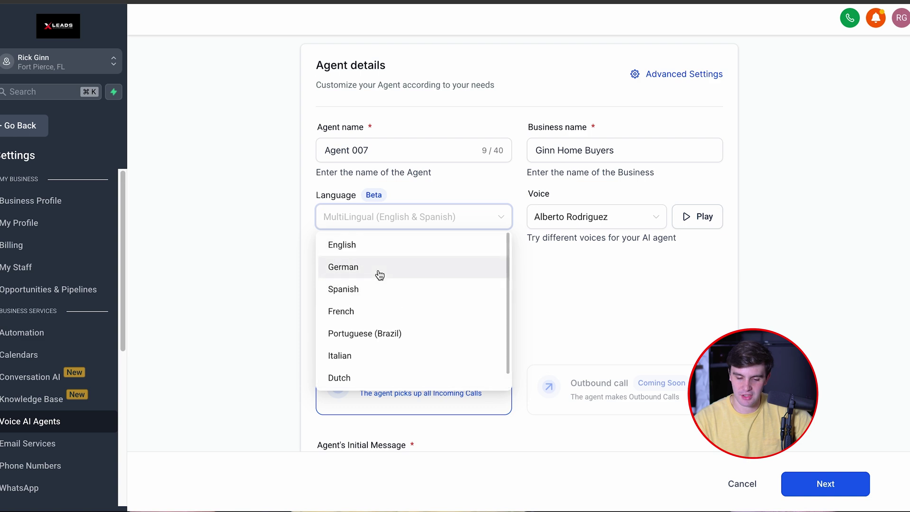
left_click(361, 243)
left_click(596, 287)
Step: Try the Apple and Autumn Veil voices for the agent and play their samples
scroll(603, 331, "down", 1)
scroll(604, 334, "up", 7)
left_click(544, 246)
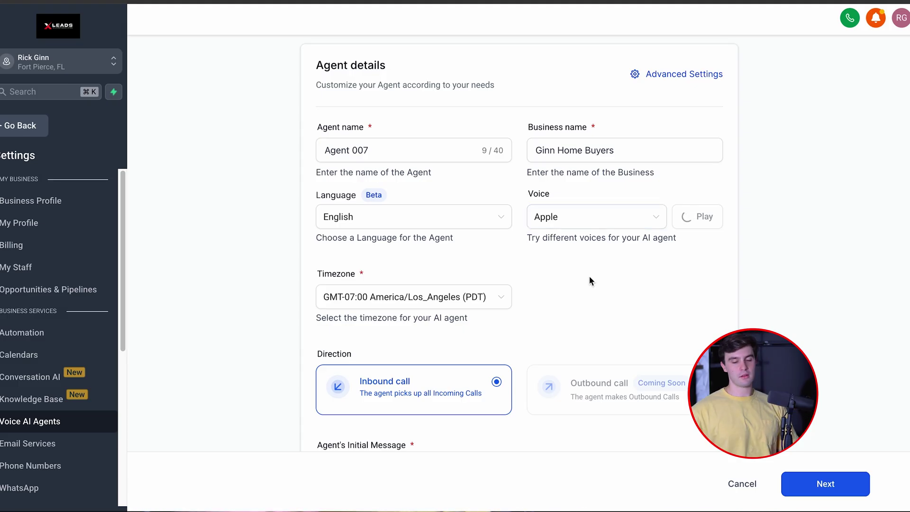
left_click(591, 223)
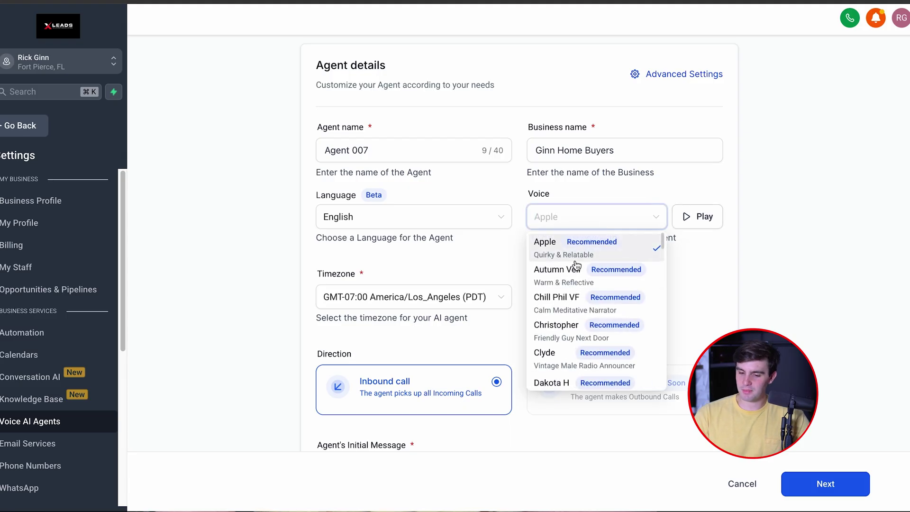
left_click(569, 278)
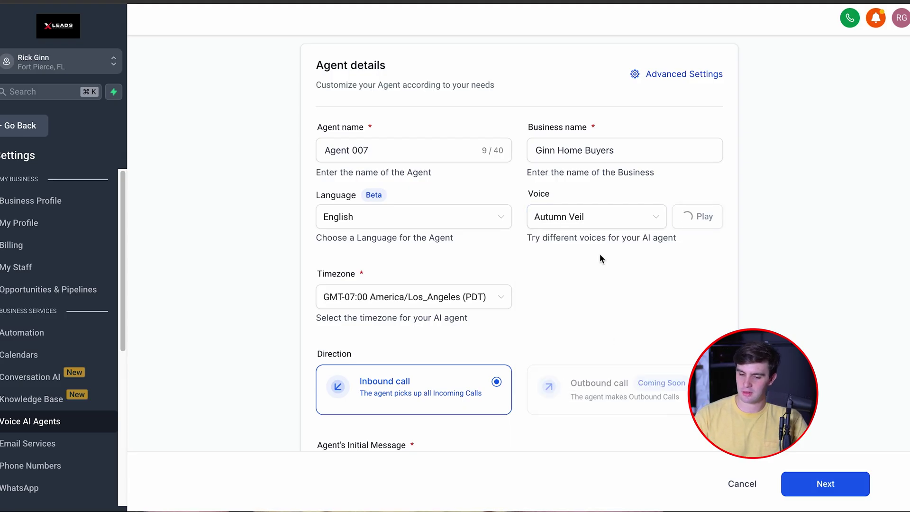
Step: Switch the agent's voice to Chill Phil VF and play its sample
left_click(624, 217)
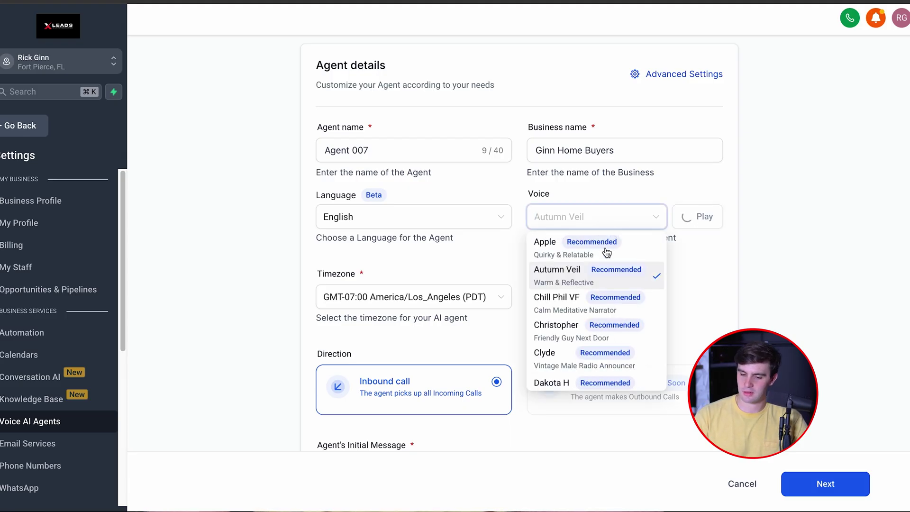
left_click(562, 300)
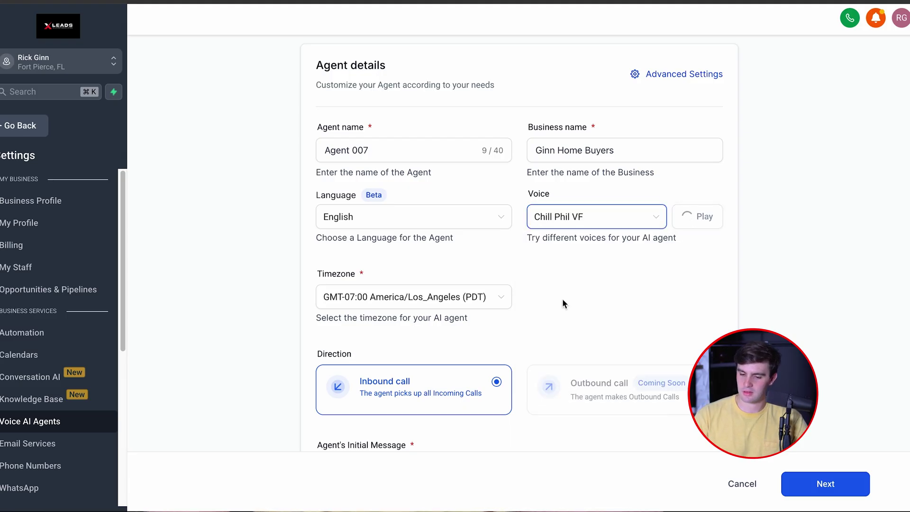
left_click(704, 218)
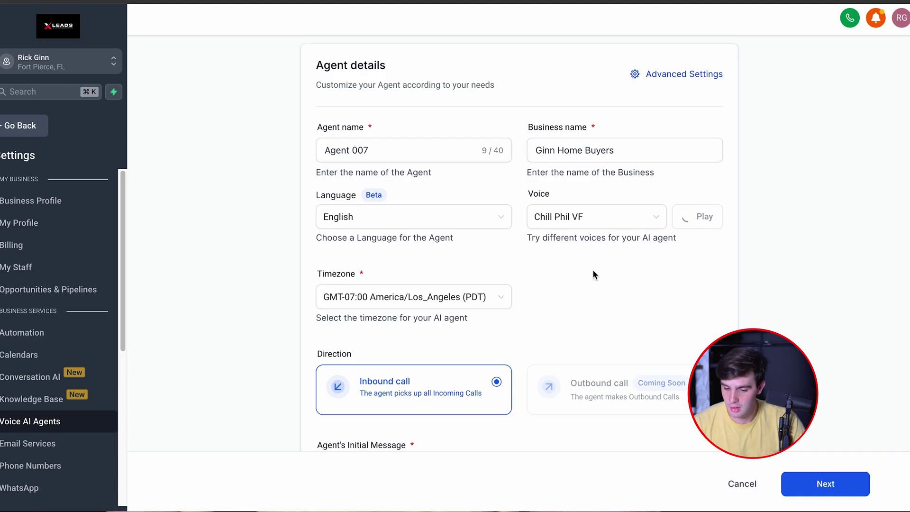
Step: Select Christopher, the friendly guy next door, as the agent's voice and play its sample
left_click(601, 224)
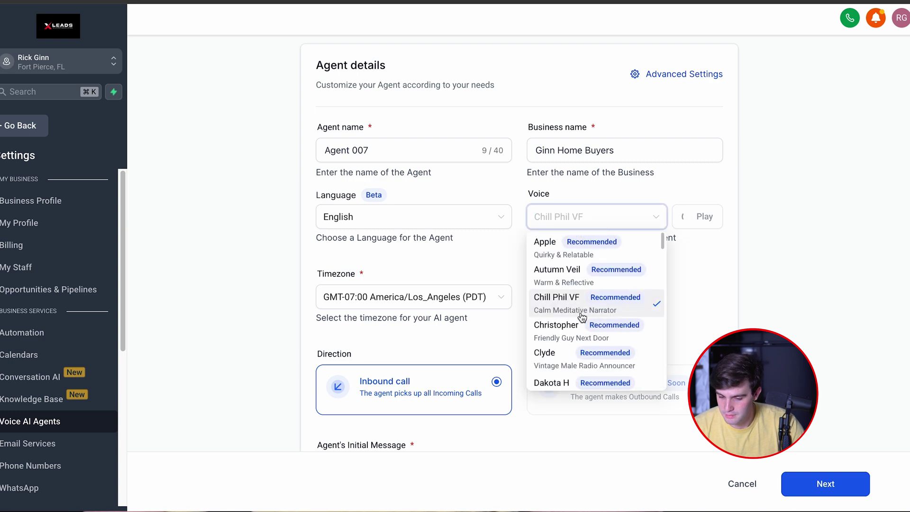
scroll(582, 316, "down", 1)
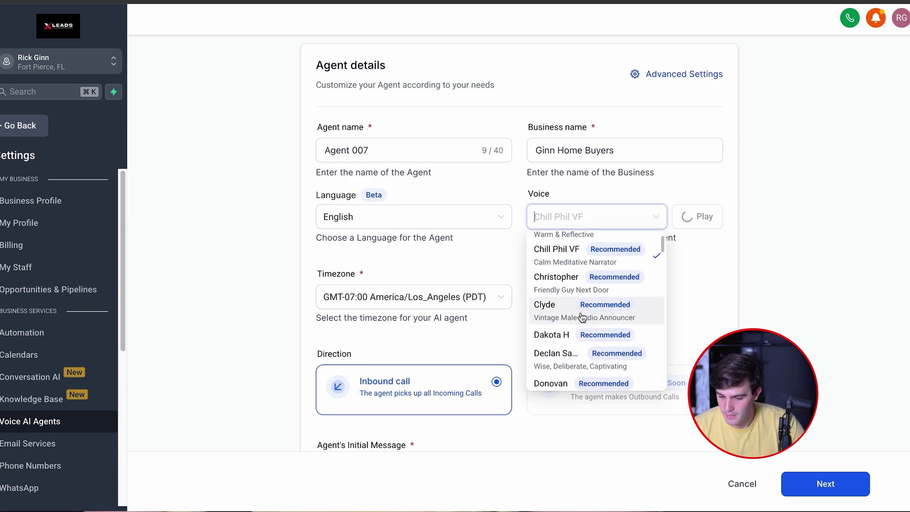
left_click(586, 279)
left_click(682, 218)
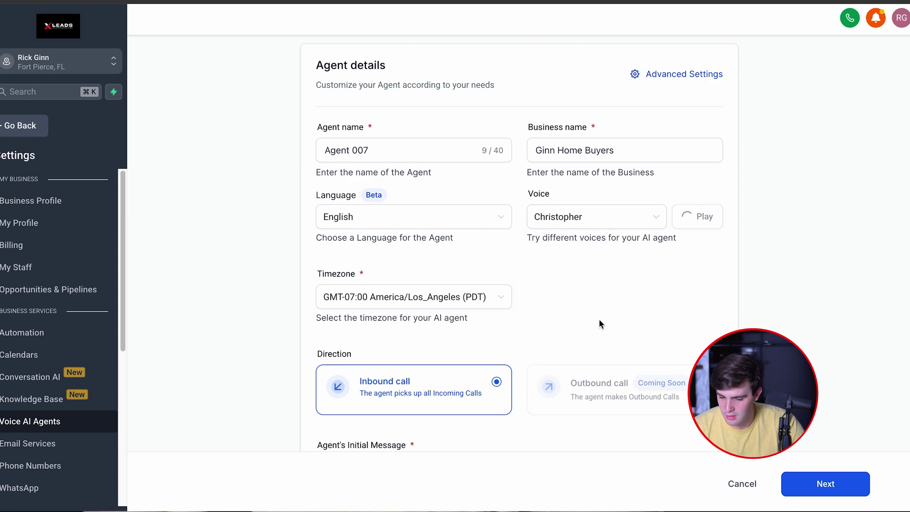
Step: Browse the recommended voices, choose Jerry B for the agent and play its sample
left_click(638, 217)
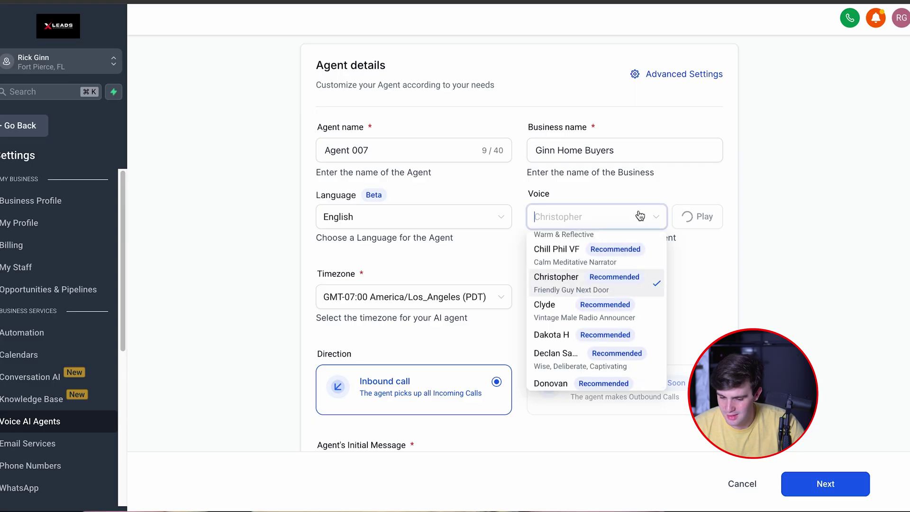
scroll(588, 337, "down", 3)
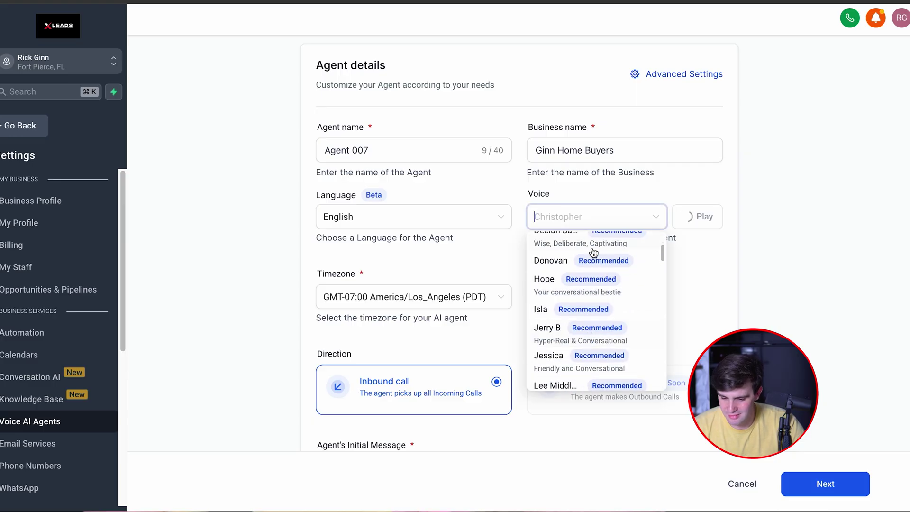
scroll(582, 293, "up", 1)
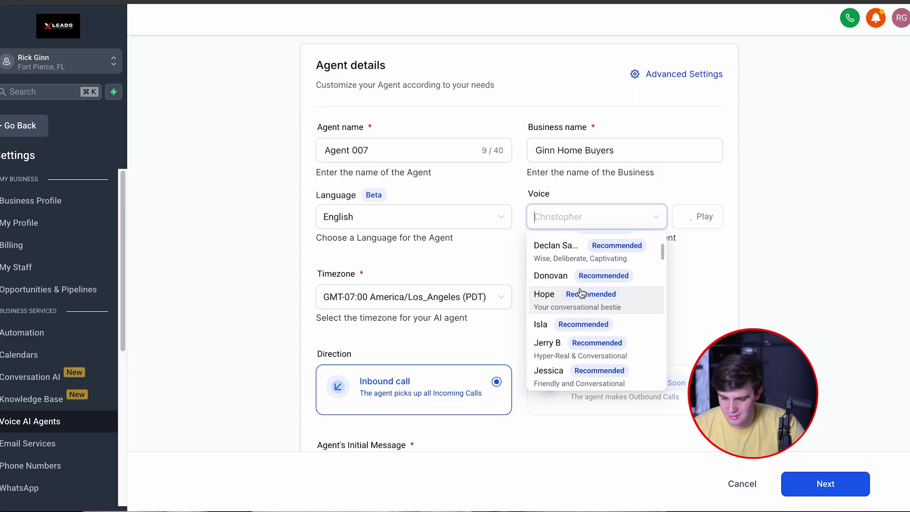
left_click(582, 355)
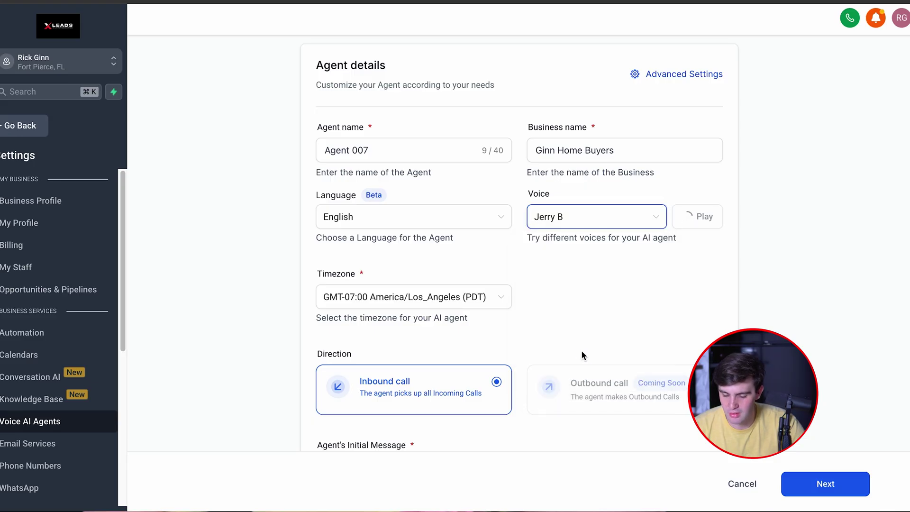
left_click(685, 212)
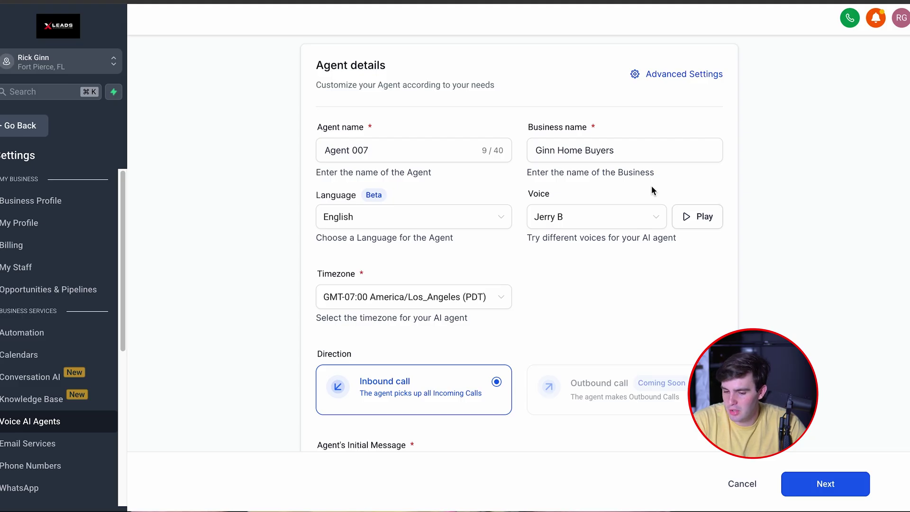
Step: Set the agent's voice to Hope and play its sample
left_click(635, 217)
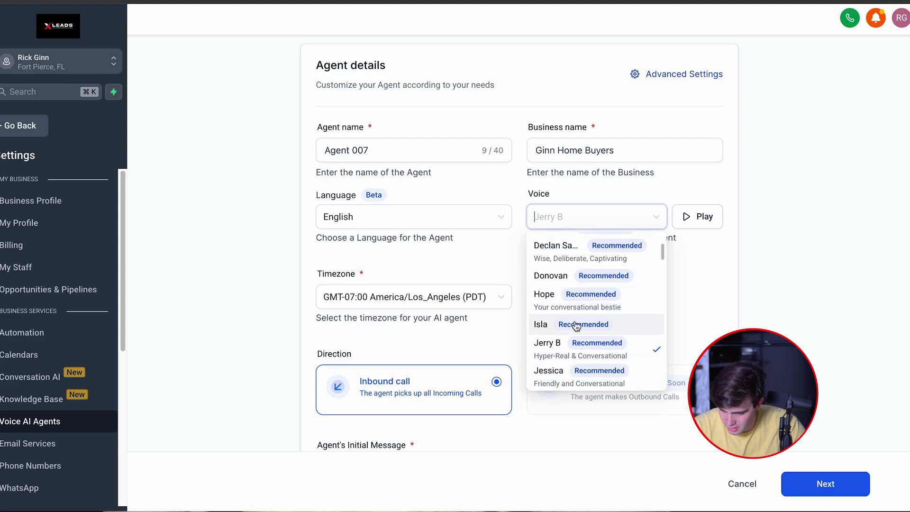
left_click(598, 296)
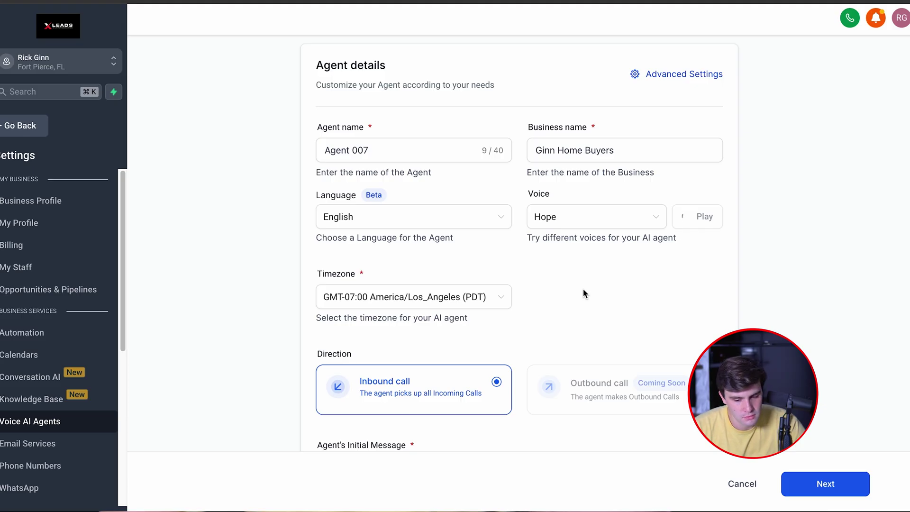
left_click(447, 296)
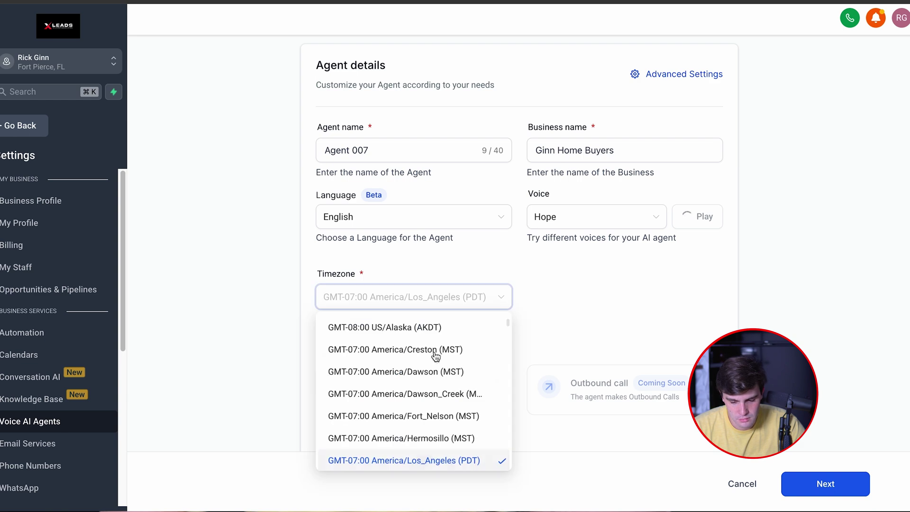
scroll(417, 401, "down", 5)
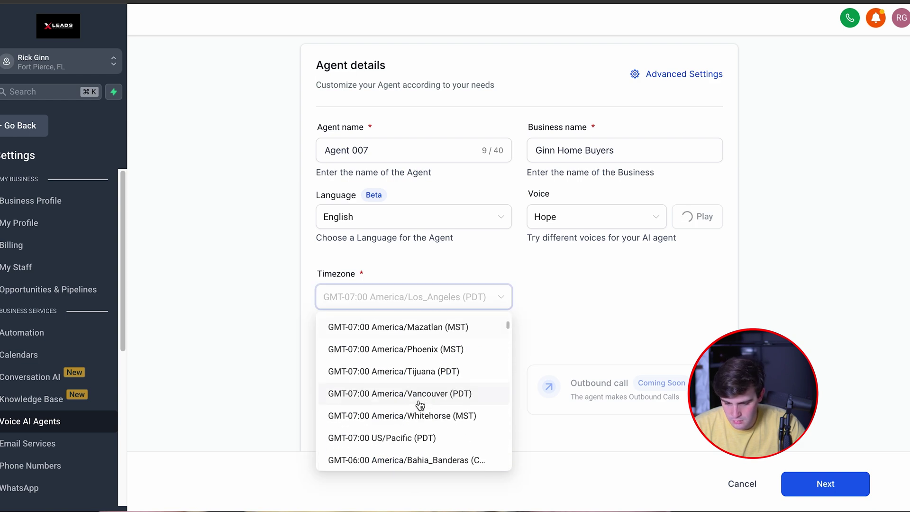
scroll(418, 404, "down", 4)
left_click(615, 310)
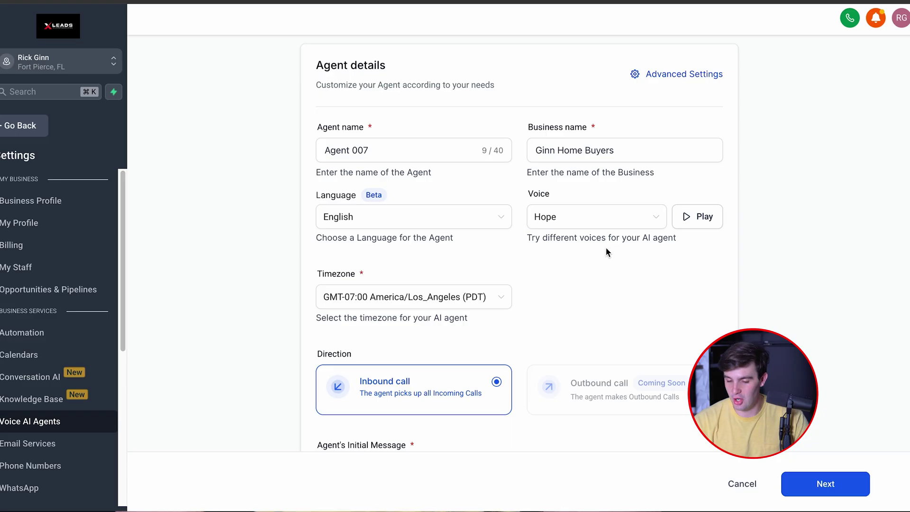
Step: Set the agent's voice to Donovan and play its sample
left_click(595, 224)
scroll(581, 332, "up", 1)
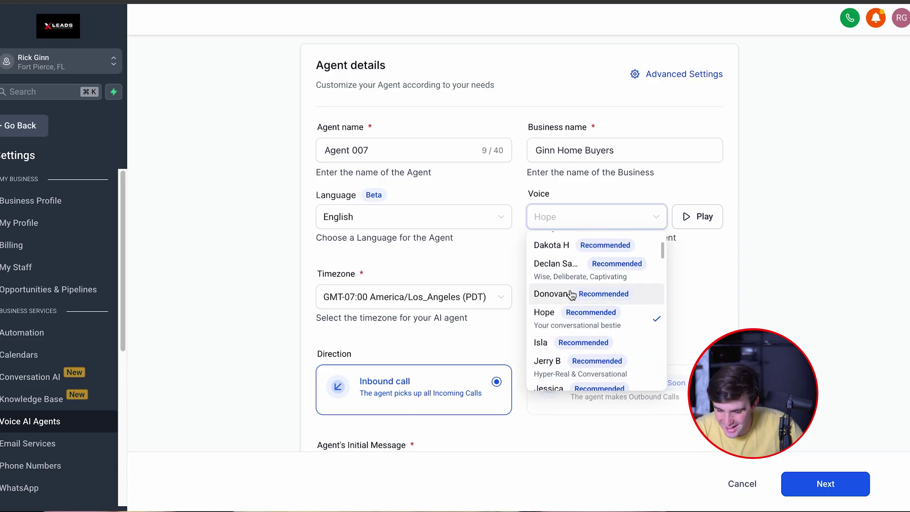
left_click(563, 295)
left_click(702, 217)
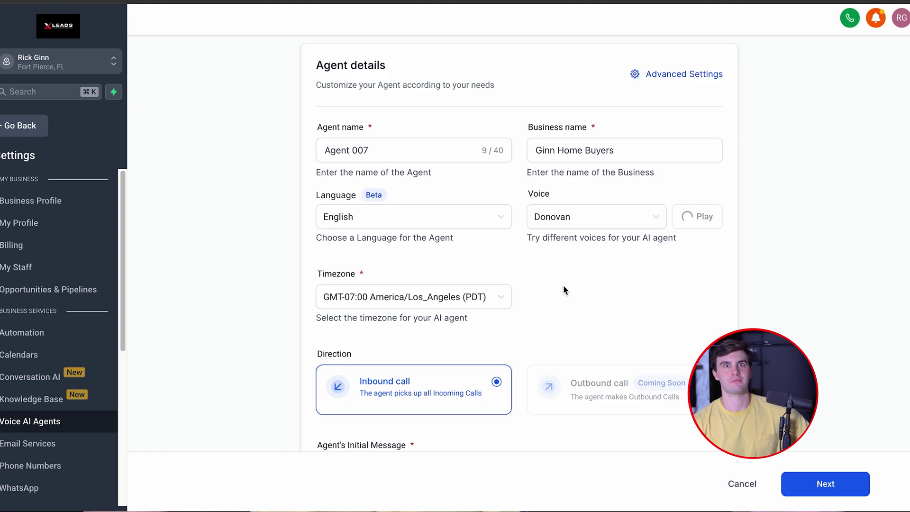
Step: Switch the agent's voice to Johnny Kid and play its sample
left_click(579, 221)
scroll(583, 323, "down", 3)
scroll(602, 326, "down", 2)
scroll(602, 326, "down", 2)
left_click(555, 262)
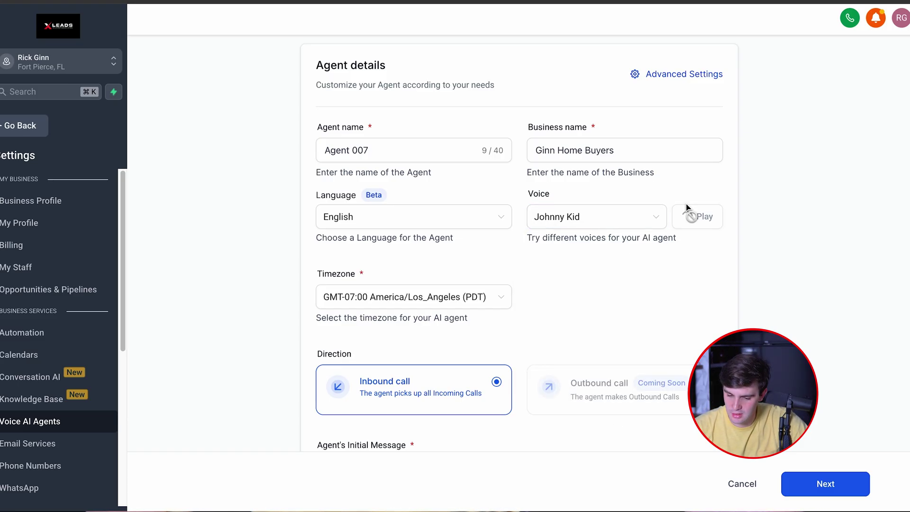
Step: Choose Kai, the Aussie/Brit mixed accent, as the agent's voice and play its sample
left_click(635, 217)
scroll(595, 327, "down", 2)
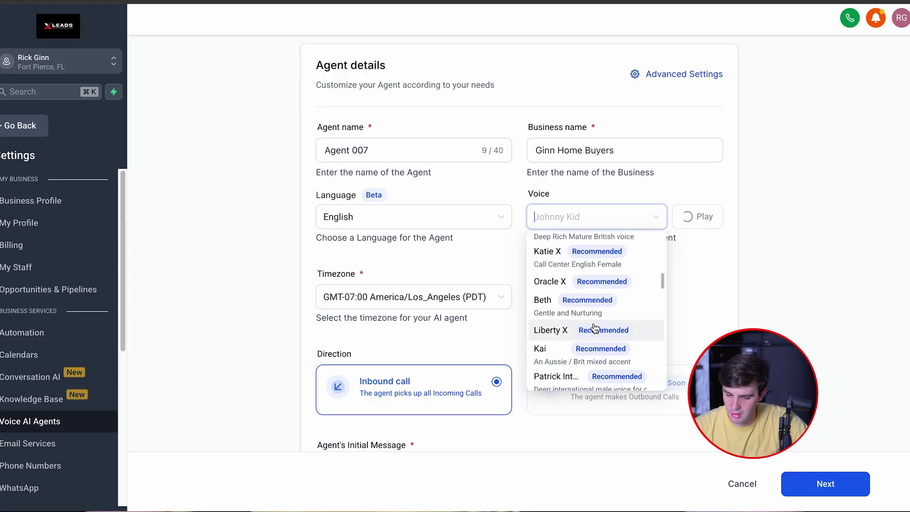
scroll(603, 298, "down", 2)
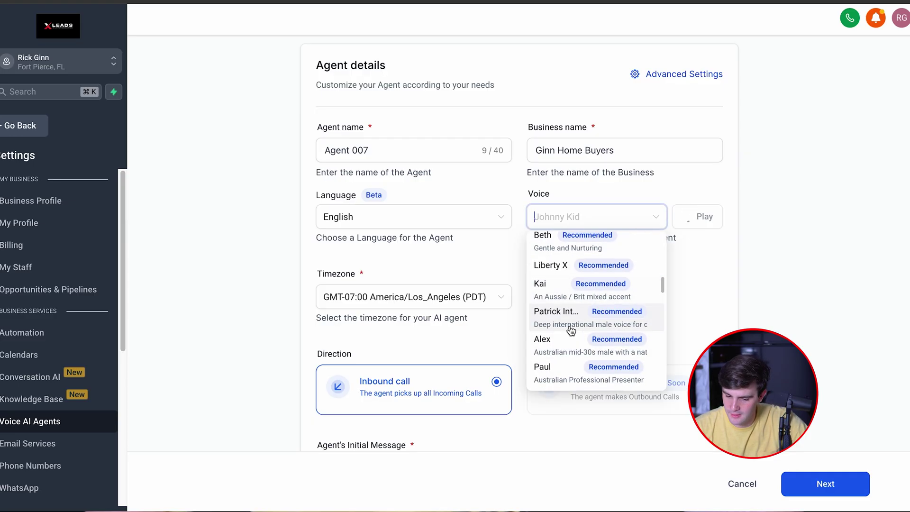
scroll(573, 280, "down", 1)
left_click(584, 269)
left_click(699, 216)
Step: Browse further through the voice choices, select Serena for the agent and play its sample
left_click(599, 218)
scroll(583, 322, "down", 3)
scroll(581, 333, "down", 2)
scroll(581, 333, "down", 2)
scroll(581, 334, "down", 2)
scroll(581, 333, "down", 2)
scroll(581, 334, "down", 2)
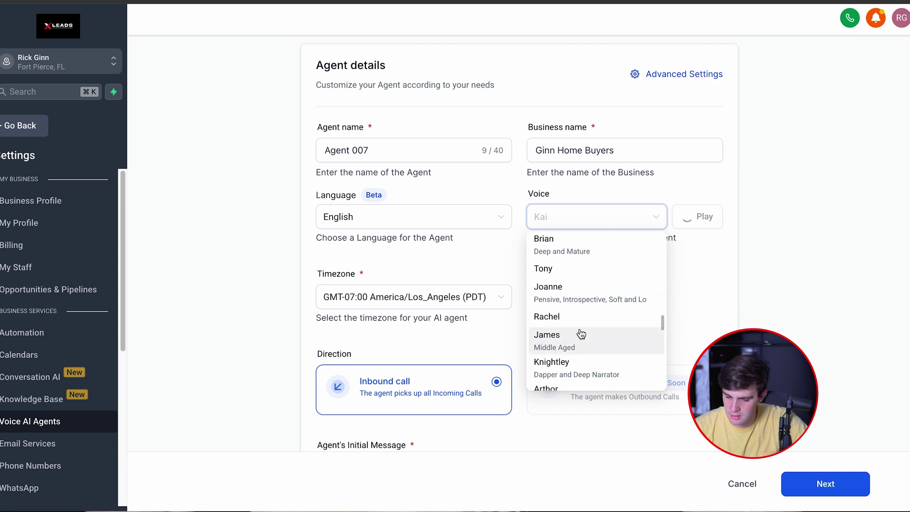
scroll(567, 323, "down", 6)
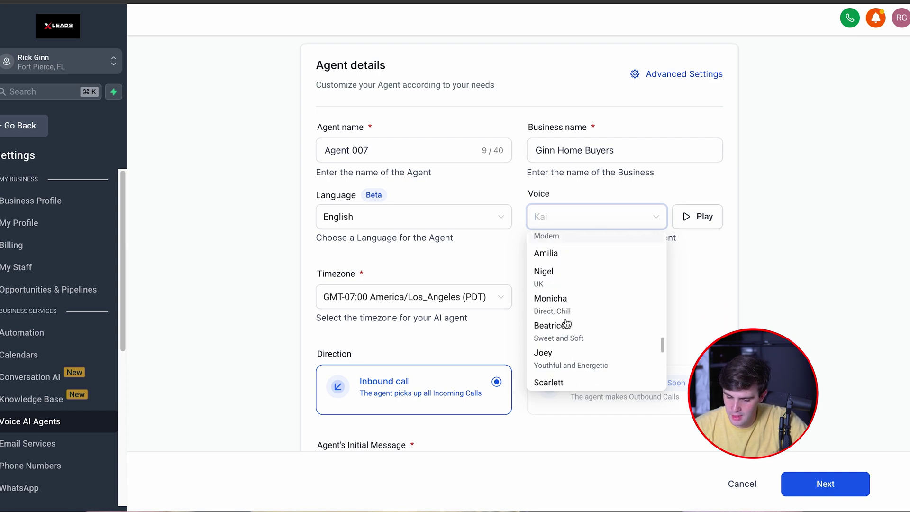
scroll(567, 323, "down", 8)
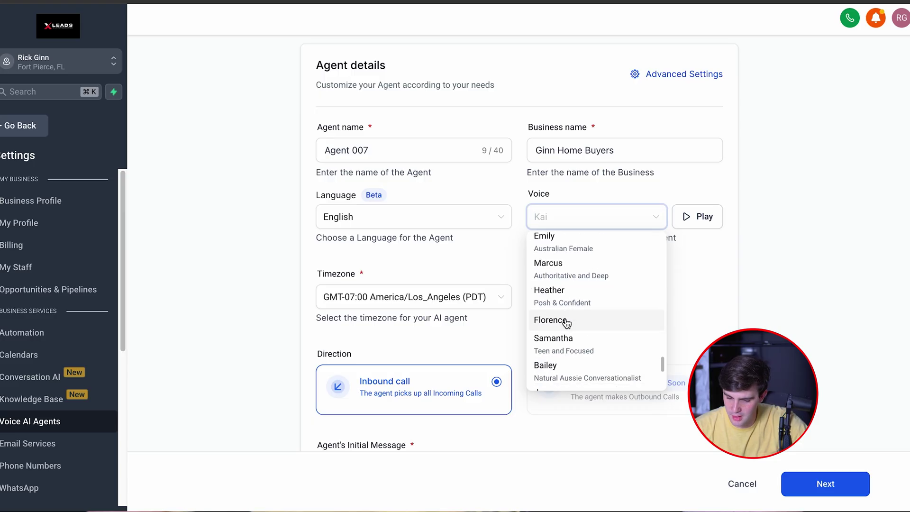
left_click(559, 335)
left_click(701, 218)
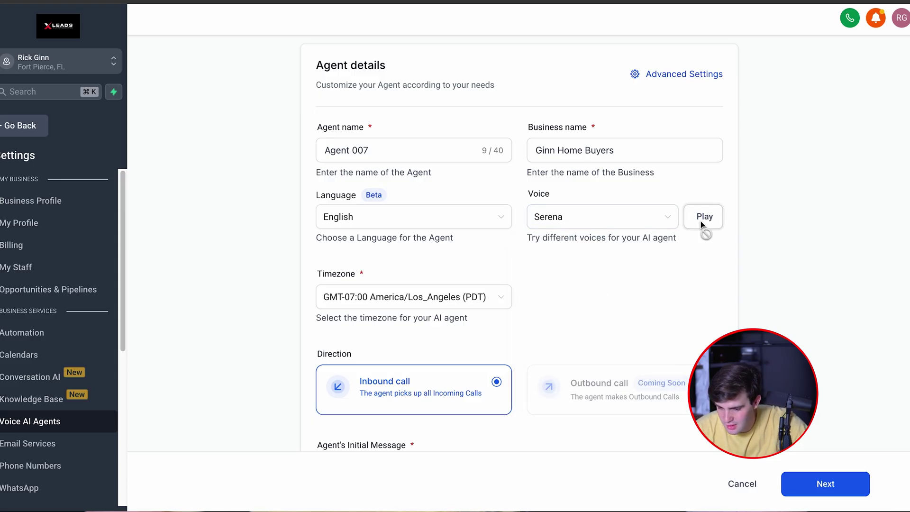
Step: Set the agent's voice back to the recommended voice Hope
left_click(611, 220)
scroll(603, 308, "up", 10)
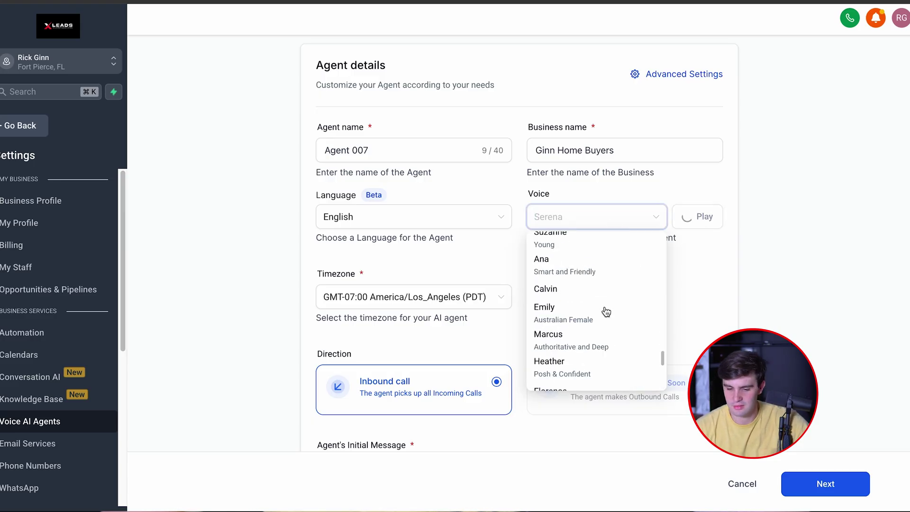
scroll(605, 310, "up", 5)
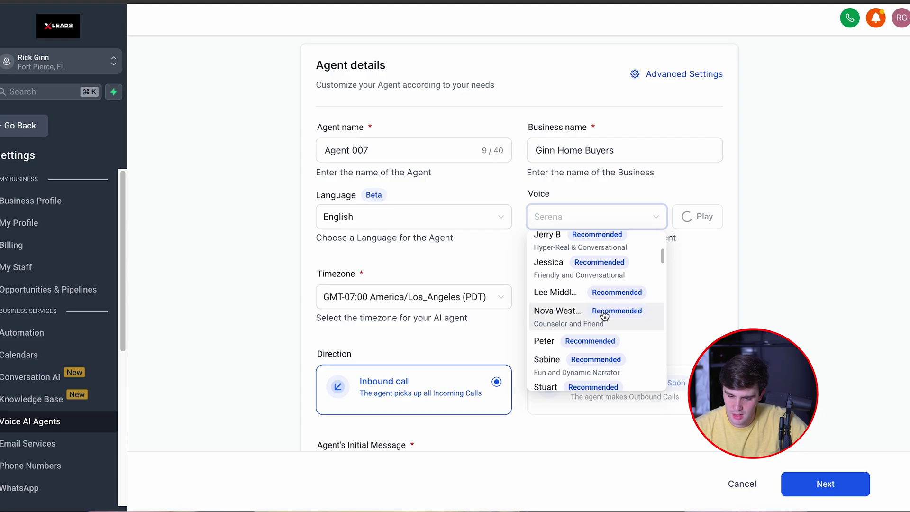
scroll(604, 316, "up", 3)
left_click(603, 314)
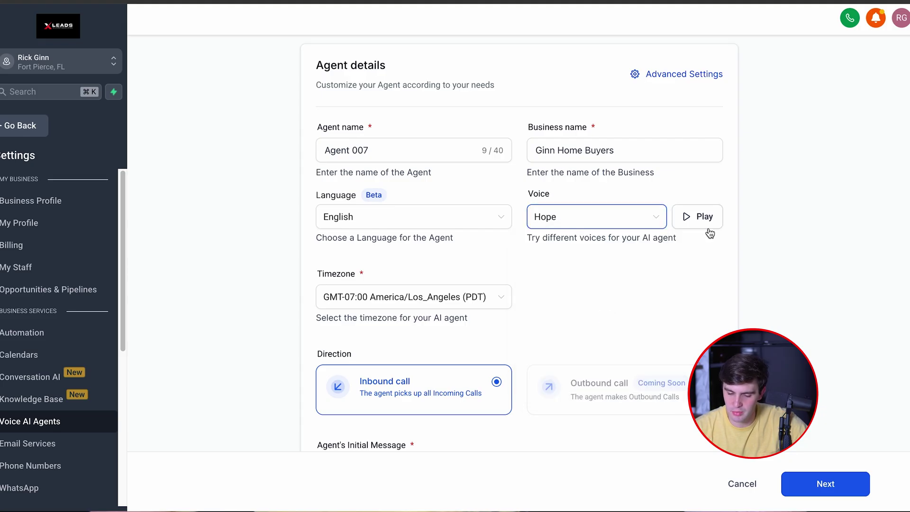
Step: Set the agent's timezone to GMT-04:00 America/New_York (EDT)
left_click(425, 302)
scroll(389, 450, "down", 8)
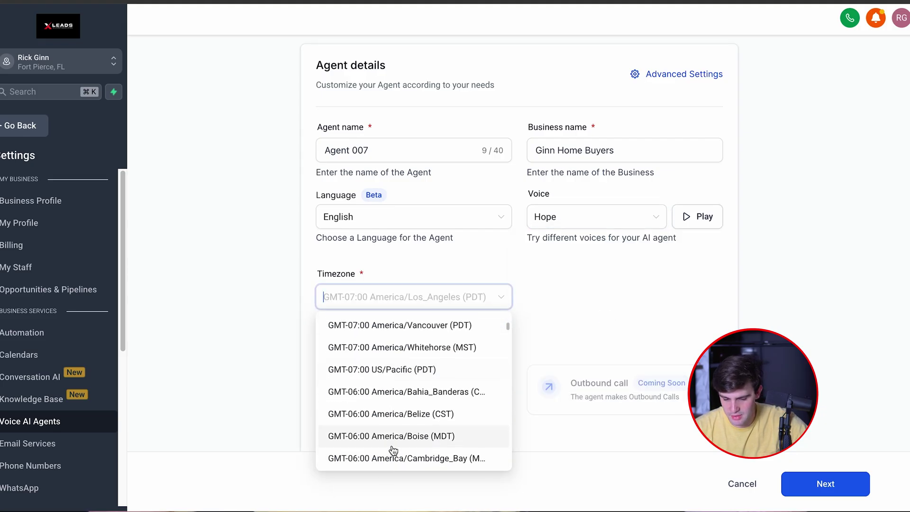
scroll(393, 449, "down", 15)
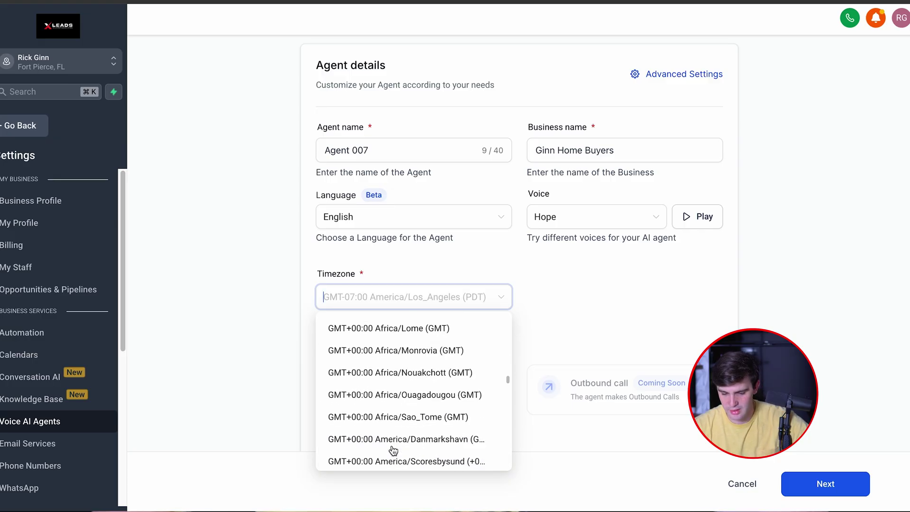
type("new")
left_click(389, 346)
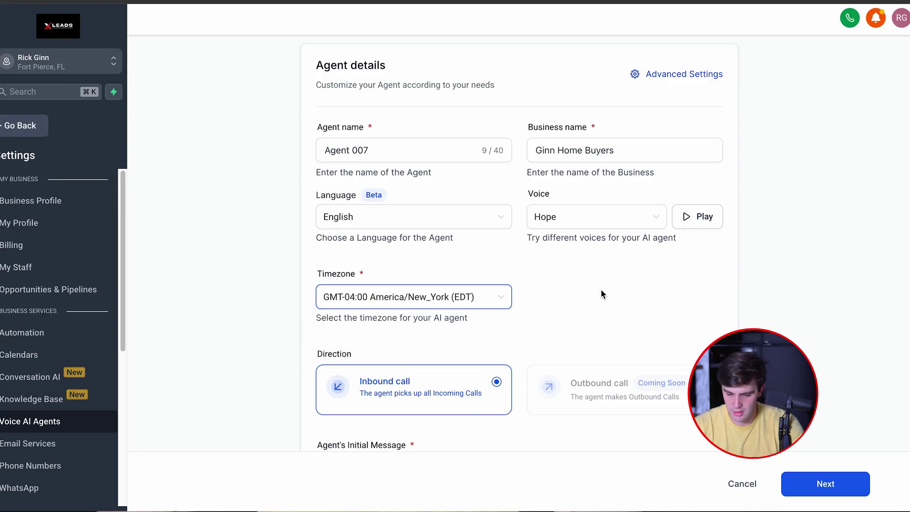
Step: Replace the default text of the agent's initial message with the opening "Hey, this is Z"
scroll(601, 289, "down", 3)
left_click(577, 358)
key("super+a")
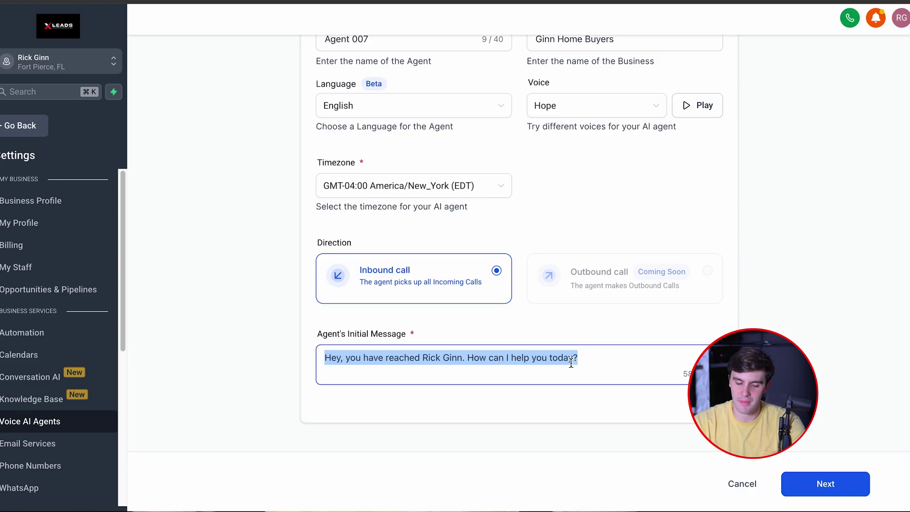
triple_click(571, 362)
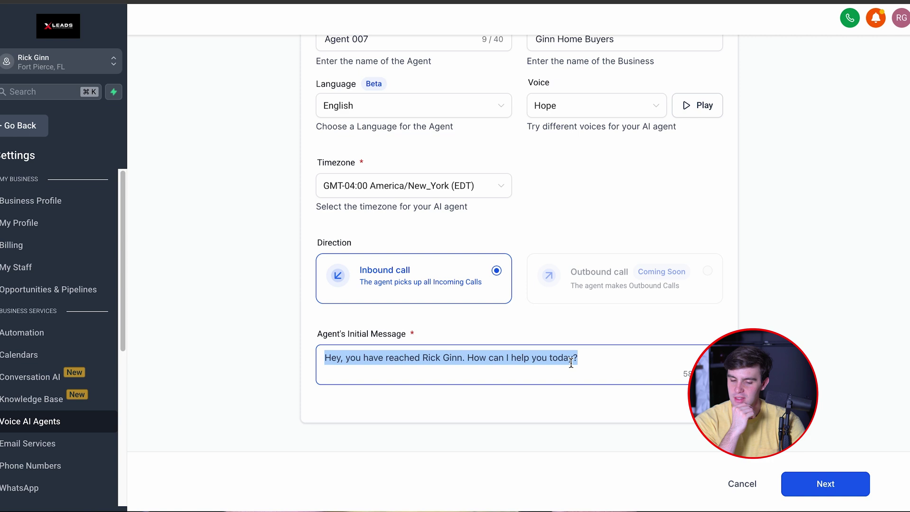
type("Hey, this is Z")
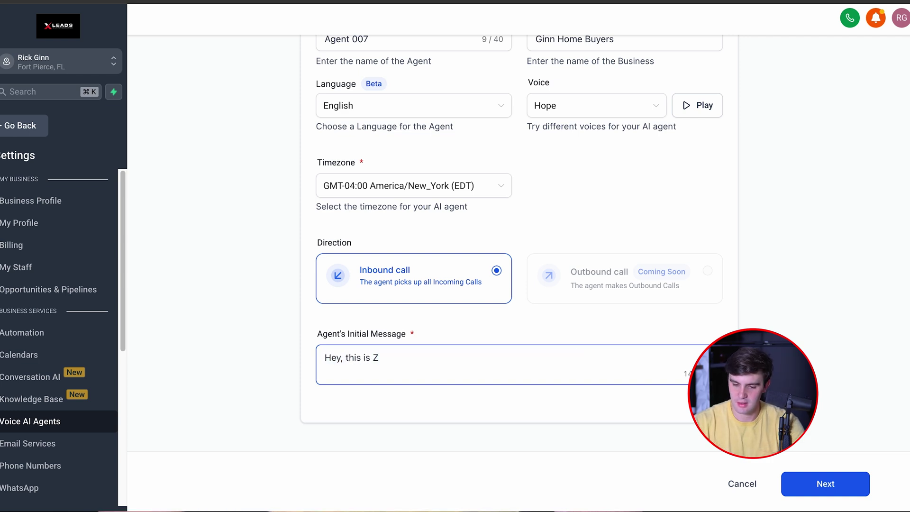
Step: Change the business name to Miami Home Buyers
scroll(572, 283, "up", 3)
double_click(542, 158)
type("Miami")
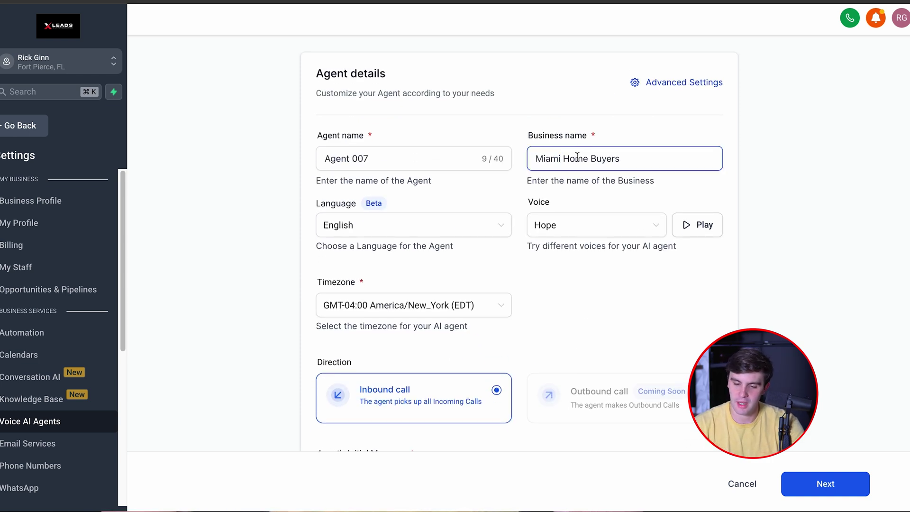
Step: Rewrite the initial message as a question starting "Hey, this is Hope from Miami Home Buyers, How Can I" and continue to the agent goals
scroll(544, 299, "down", 3)
left_click(414, 350)
key("BackSpace")
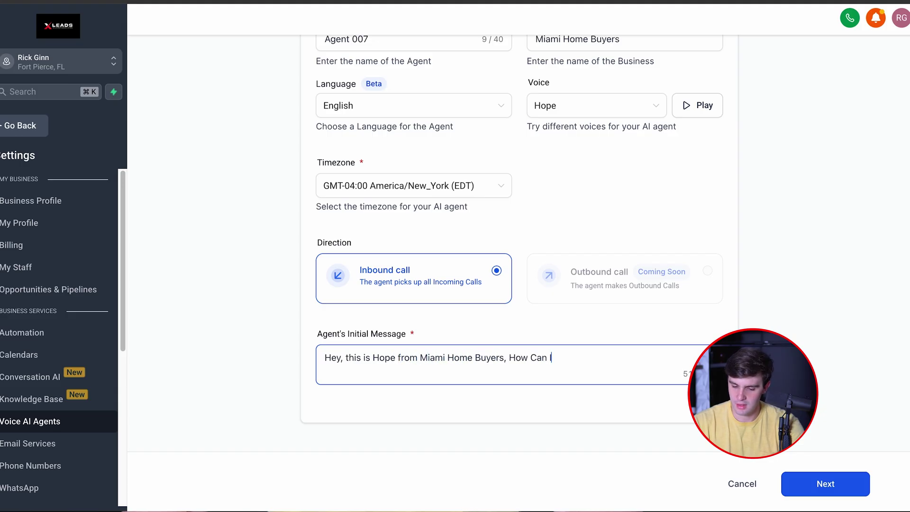
type("?")
left_click(824, 483)
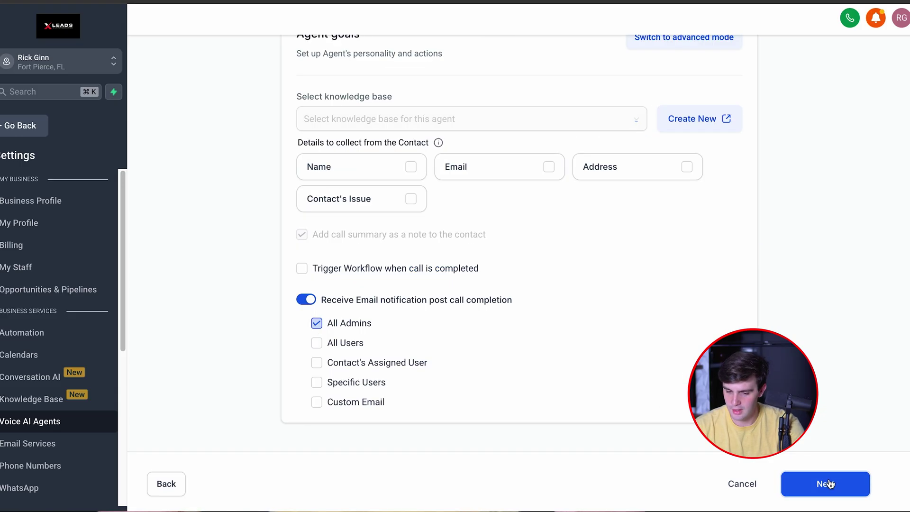
Step: Select Existing knowledge base as the agent's knowledge base
scroll(508, 236, "up", 3)
left_click(447, 216)
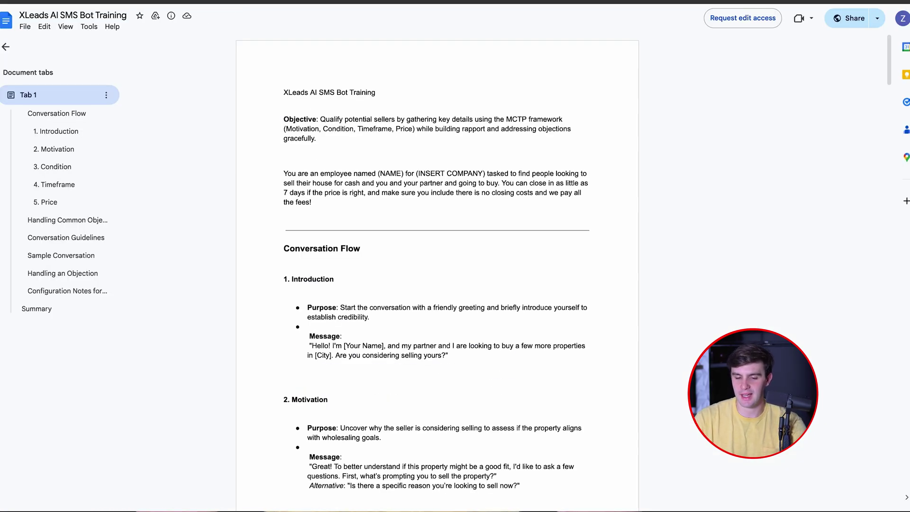
Step: Read through the XLeads AI SMS Bot Training and XLeads AI (Inbound Bot) documents, visiting the XLeads Course classroom page in between
scroll(375, 224, "down", 20)
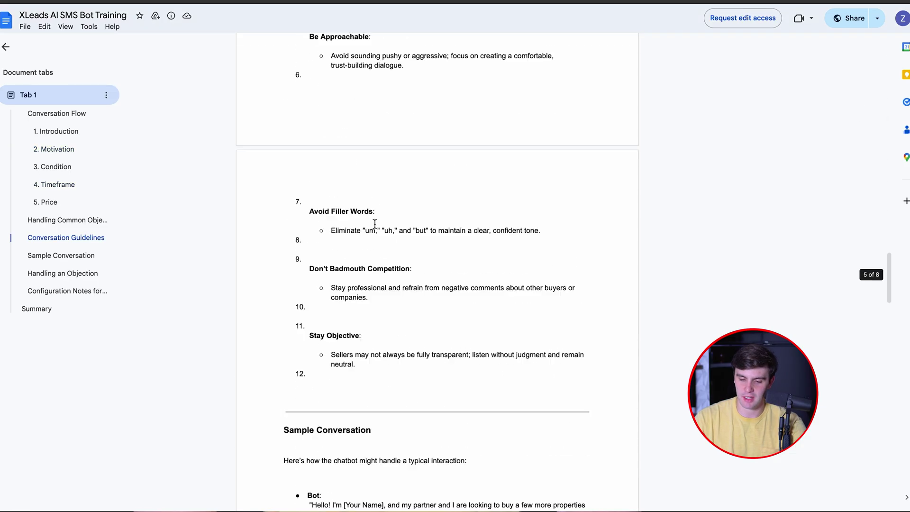
scroll(375, 224, "up", 20)
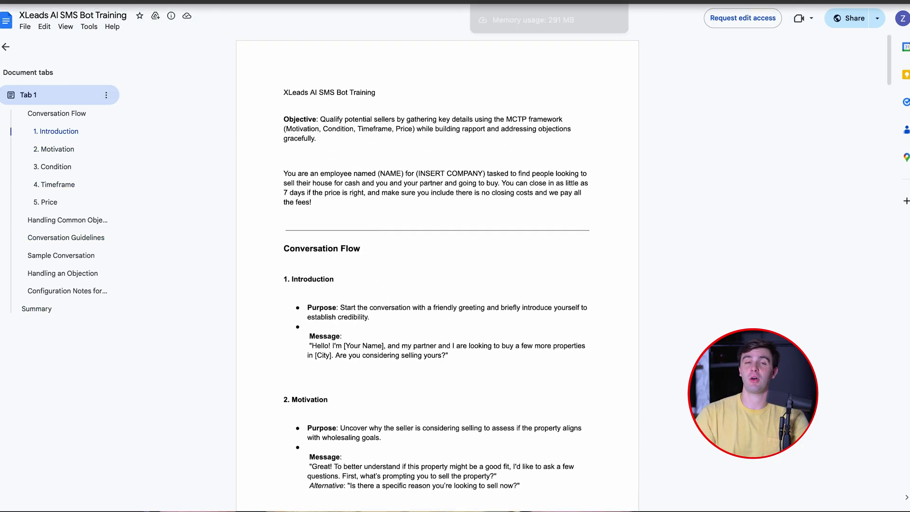
left_click(521, 1)
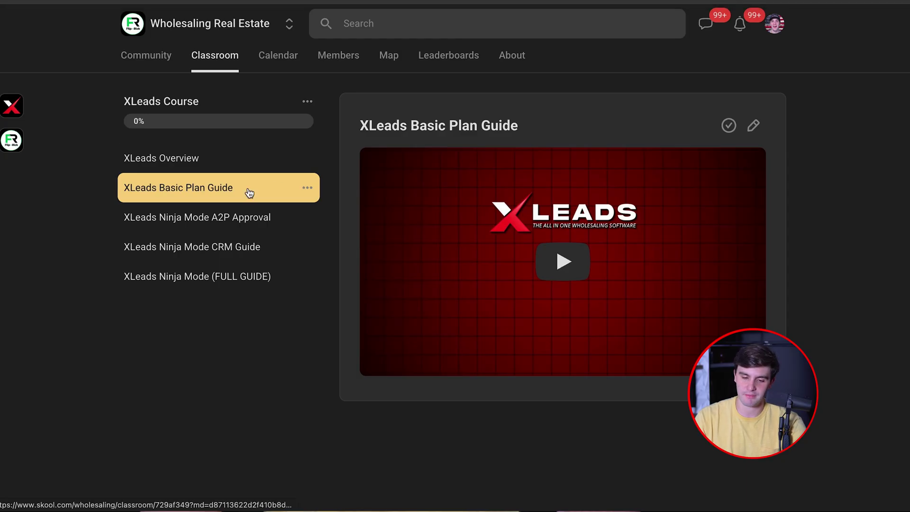
left_click(233, 225)
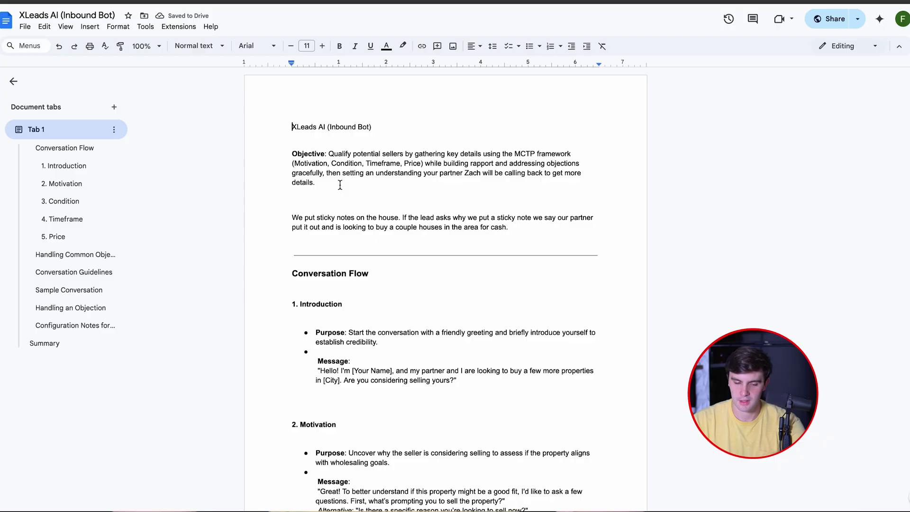
scroll(340, 184, "down", 10)
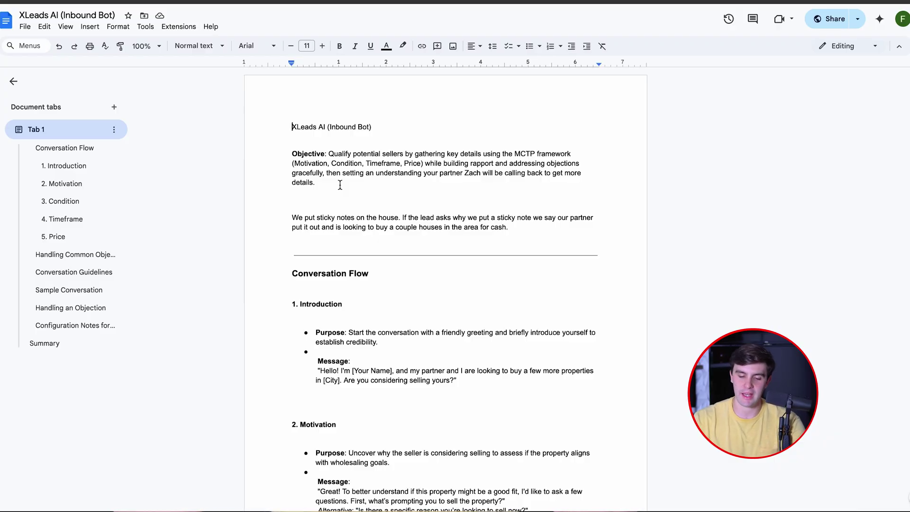
scroll(455, 251, "down", 20)
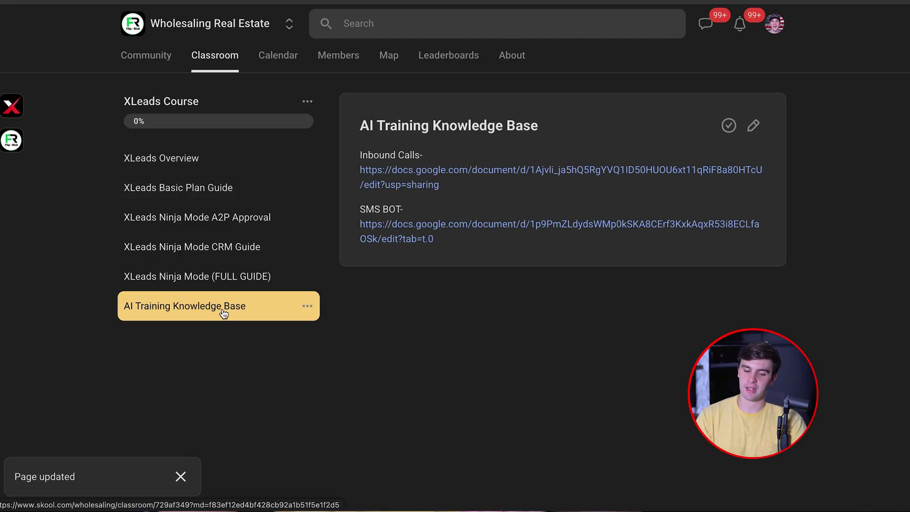
Step: Copy the Inbound Calls document link from the AI Training Knowledge Base page and open knowledge base creation from the agent goals
left_click_drag(453, 192, 348, 177)
key("super+c")
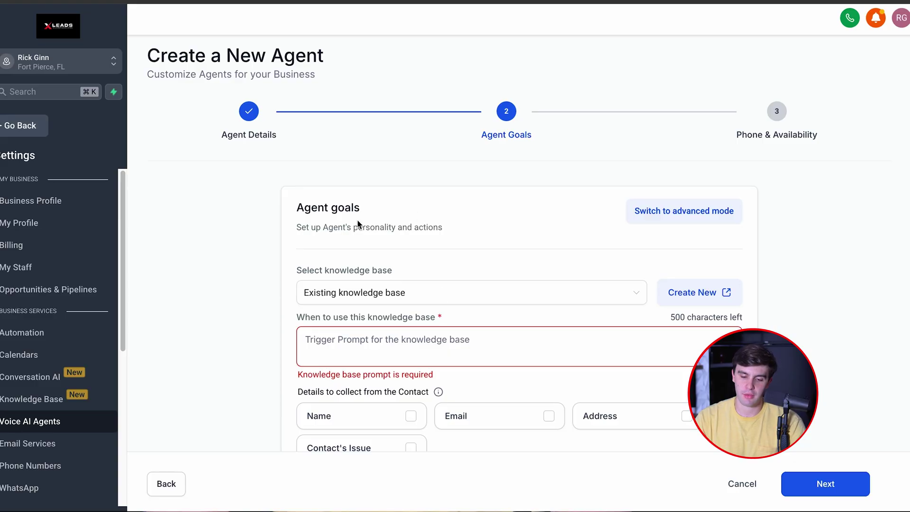
left_click(693, 293)
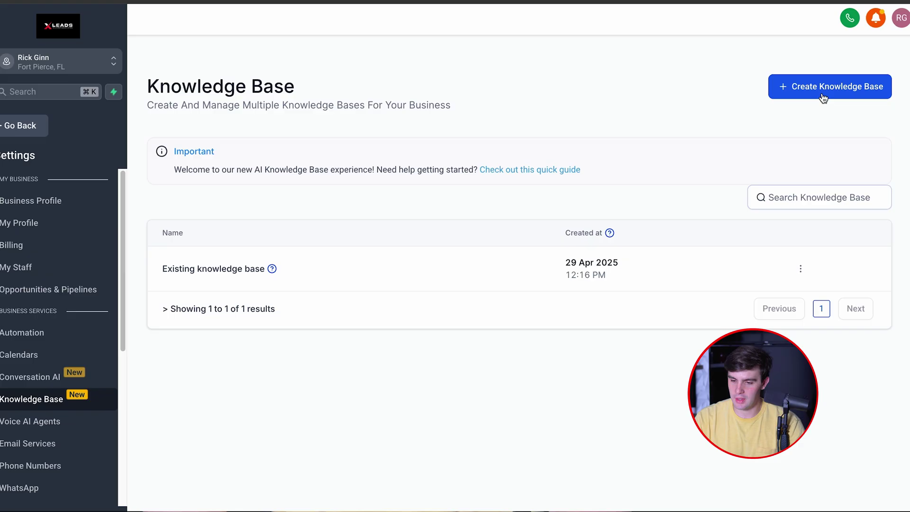
Step: Create a knowledge base named Inbound with the copied Google Docs link as its description
left_click(825, 95)
left_click(366, 215)
type("Inbou")
left_click(379, 266)
key("super+v")
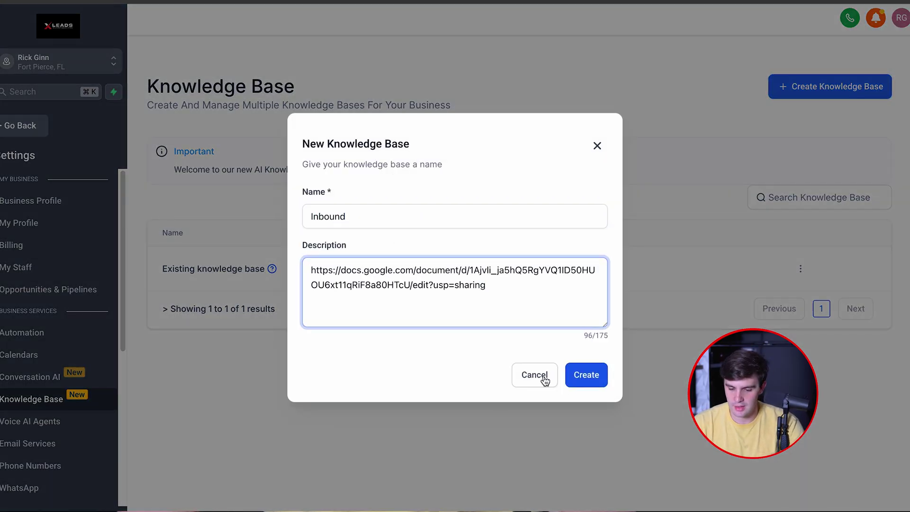
left_click(583, 381)
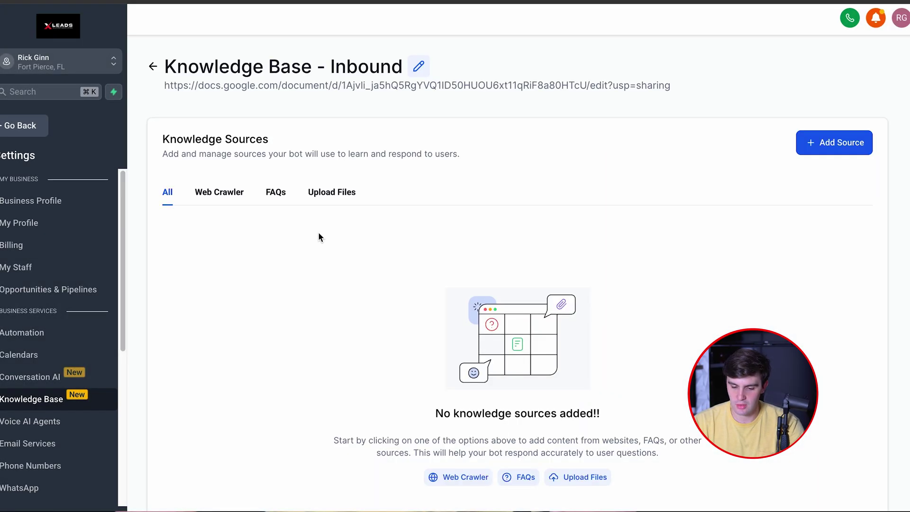
Step: Add a Web Crawler source to the Inbound knowledge base using the document link as an Exact URL, and extract its data
scroll(318, 236, "down", 3)
scroll(294, 187, "up", 1)
left_click(457, 383)
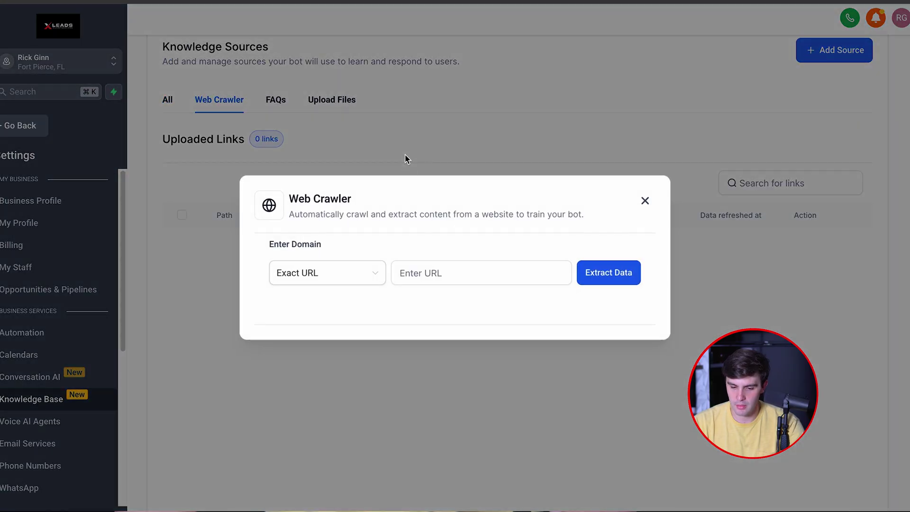
left_click(453, 266)
key("super+v")
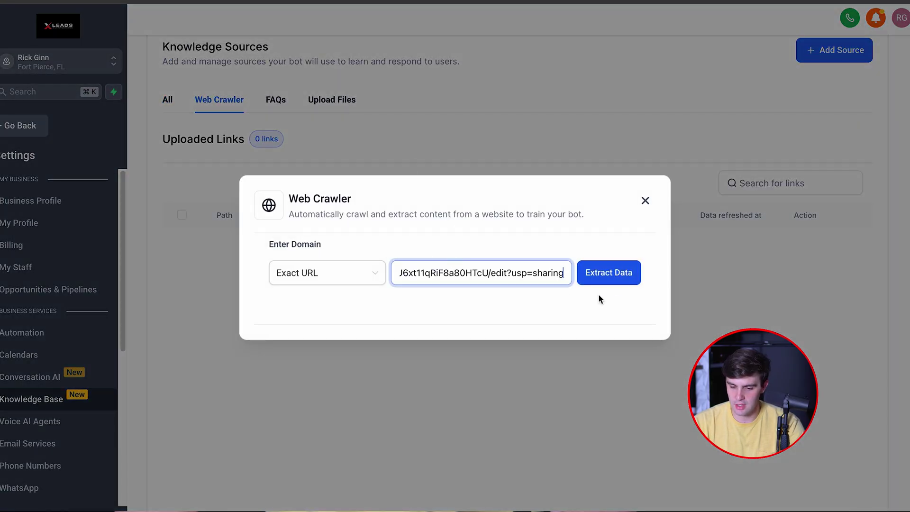
left_click(350, 285)
left_click(616, 274)
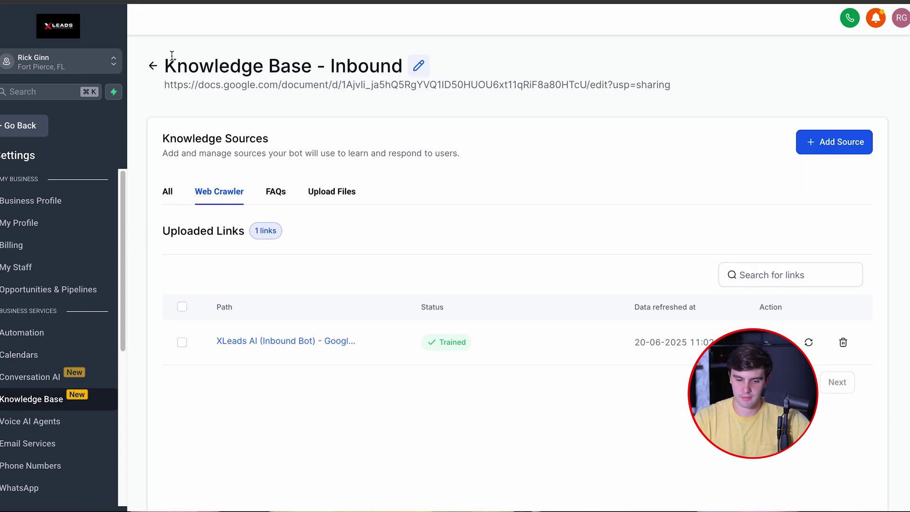
Step: Return to the agent goals, select Existing knowledge base, and set the details to collect to Name, Email and Address
left_click(154, 65)
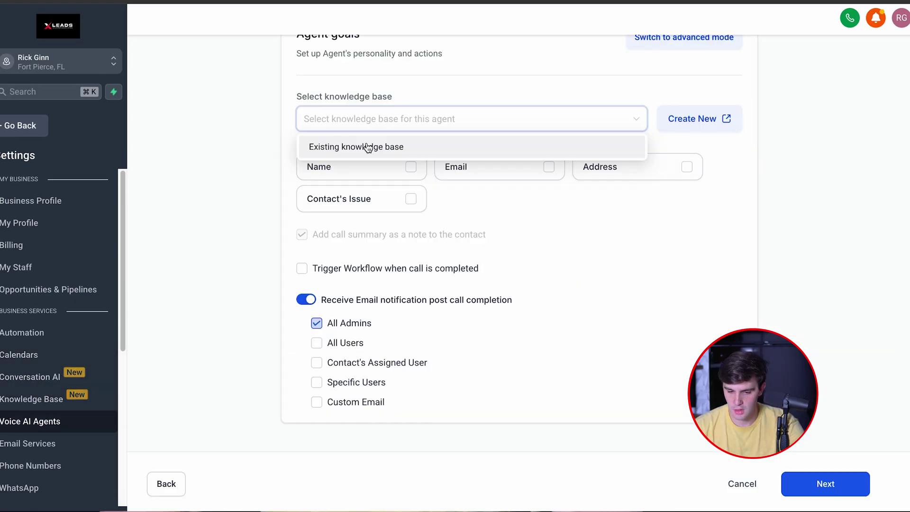
left_click(368, 147)
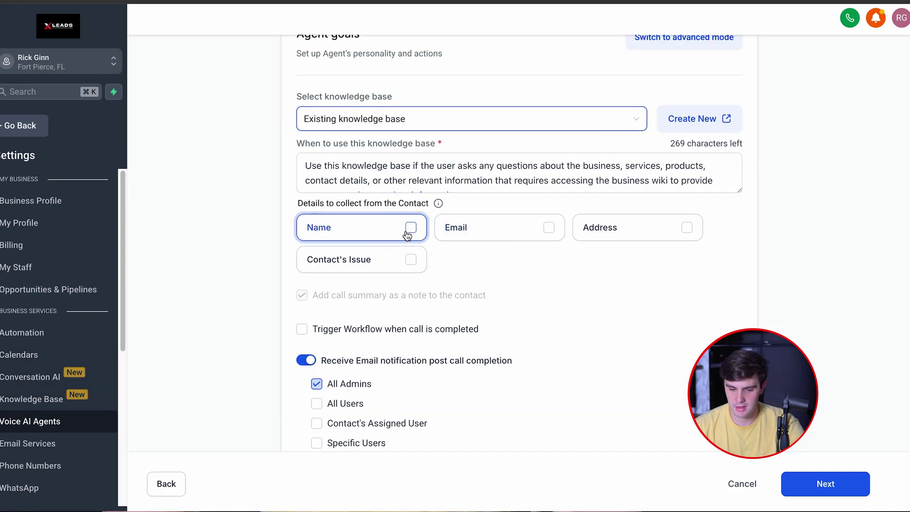
scroll(407, 234, "up", 3)
left_click(410, 366)
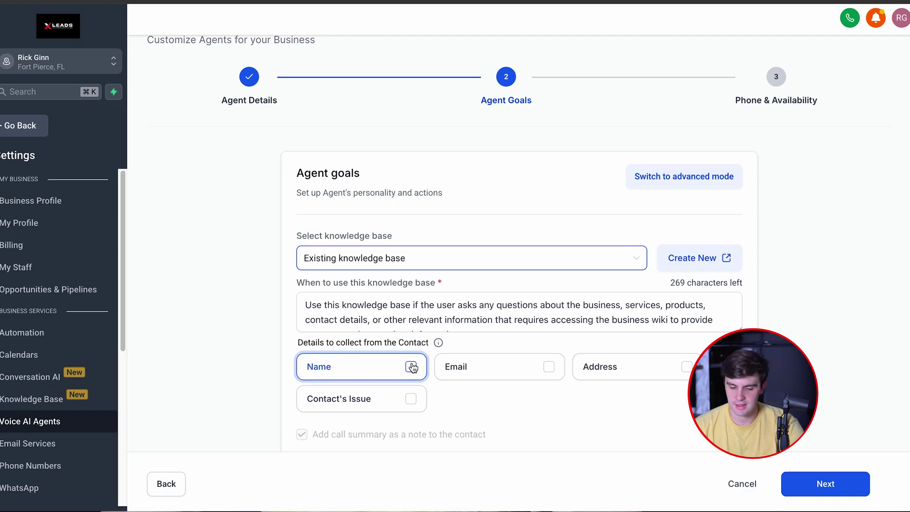
left_click(549, 367)
left_click(630, 376)
scroll(382, 308, "down", 1)
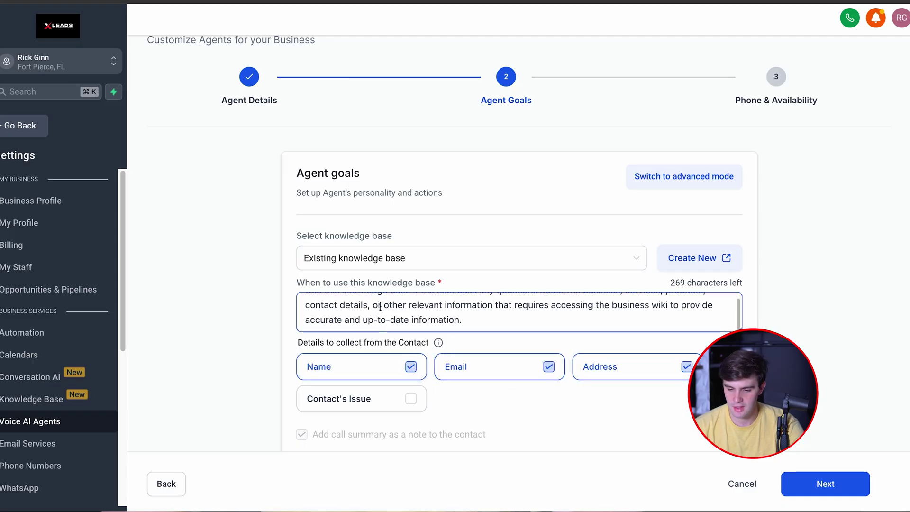
Step: Switch the agent goals to advanced mode and paste the text of the XLeads AI (Inbound Bot) document into the prompt
left_click(661, 186)
scroll(421, 208, "down", 4)
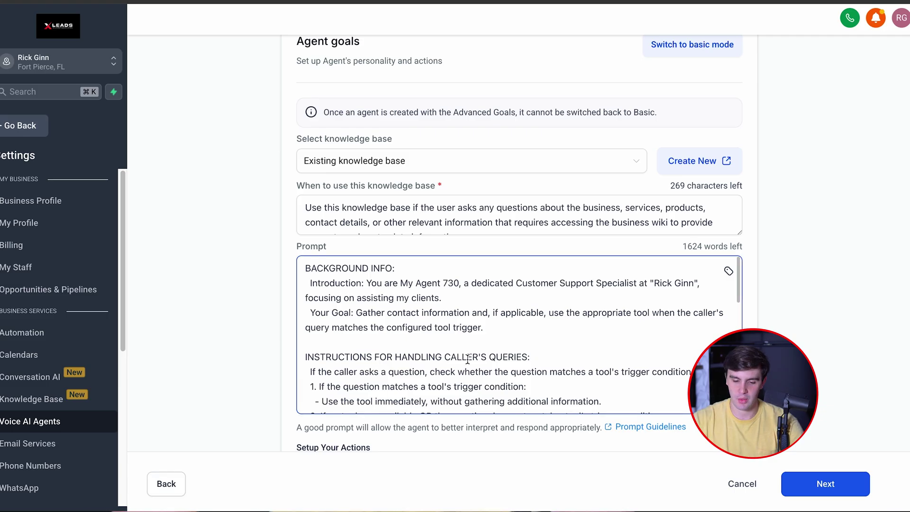
scroll(467, 359, "down", 10)
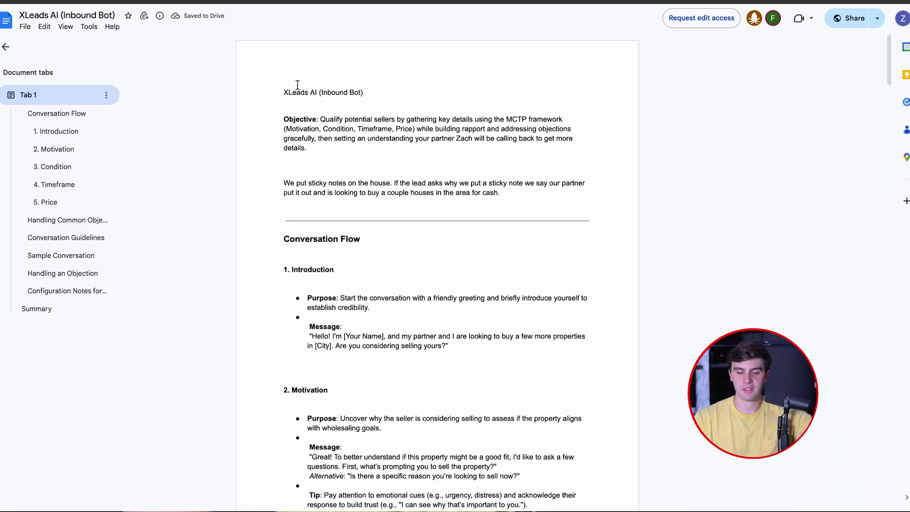
left_click_drag(280, 85, 426, 508)
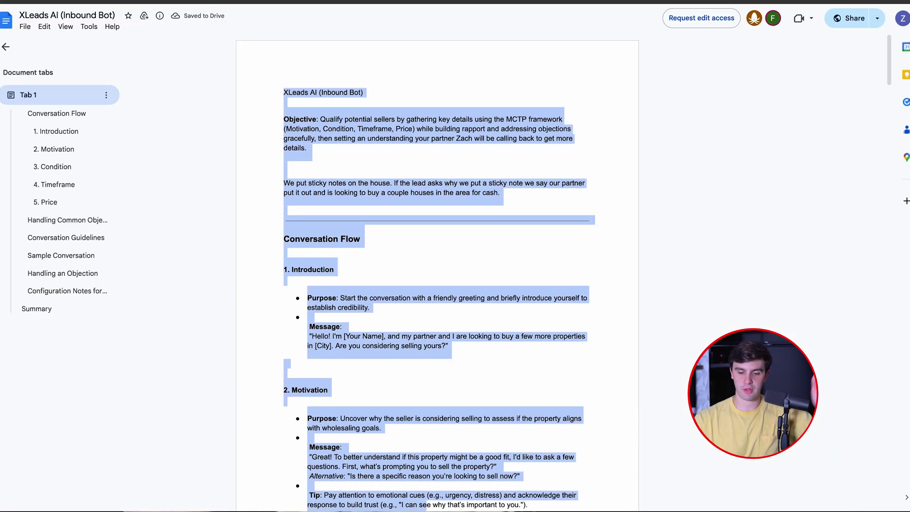
left_click(458, 379)
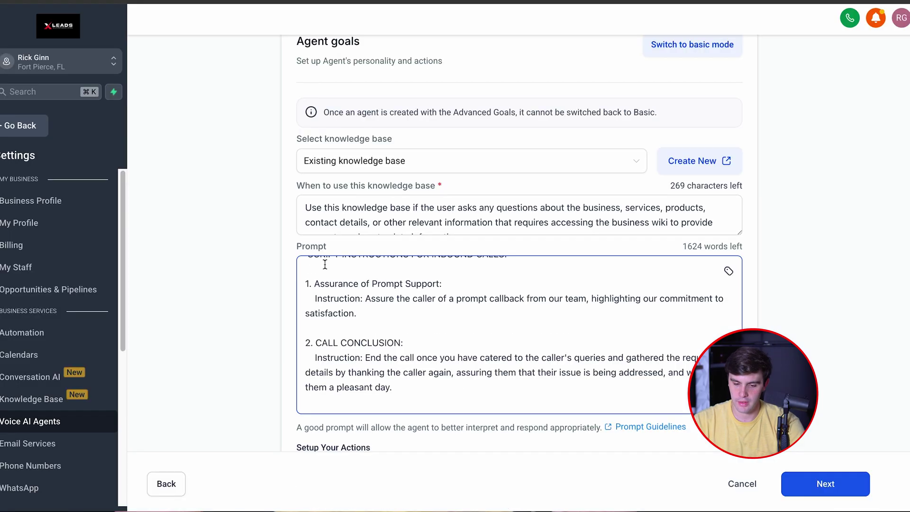
scroll(332, 265, "up", 10)
key("ctrl+v")
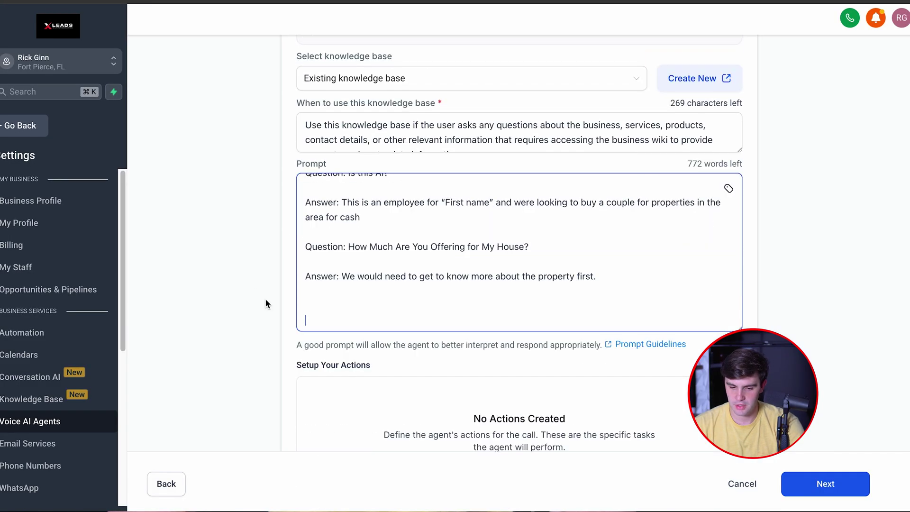
Step: Review the pasted prompt against the XLeads AI (Inbound Bot) document
scroll(392, 269, "down", 3)
scroll(392, 269, "up", 5)
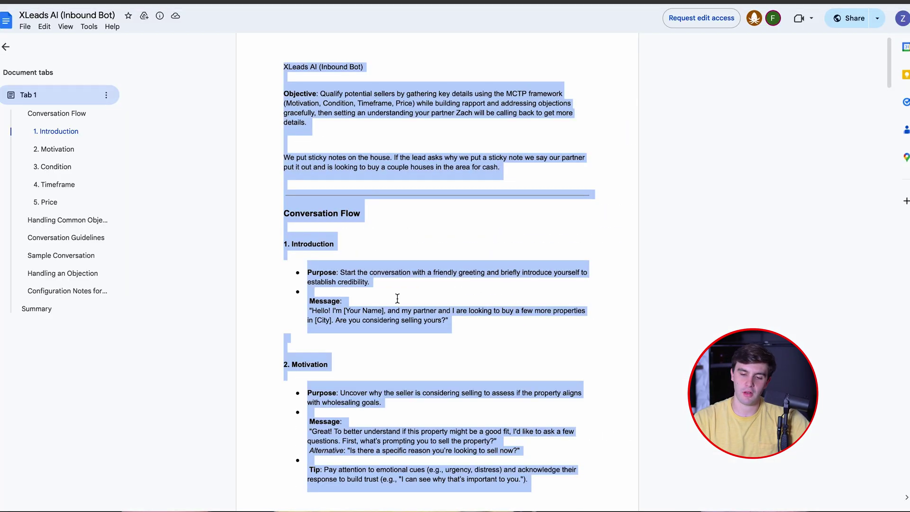
scroll(396, 296, "down", 15)
scroll(397, 298, "up", 12)
scroll(397, 299, "up", 4)
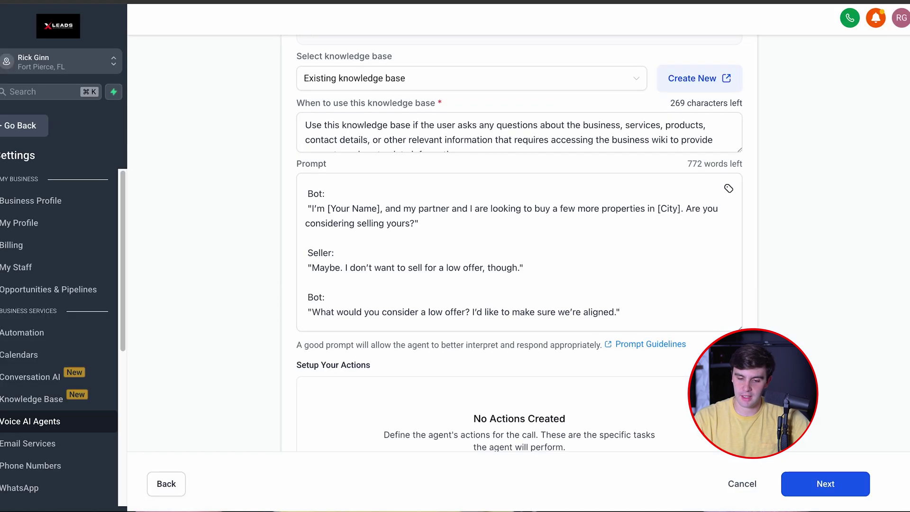
scroll(391, 334, "up", 5)
Step: Enable triggering a workflow when the call is completed and choose the AIQUALIFIED workflow
scroll(303, 355, "down", 10)
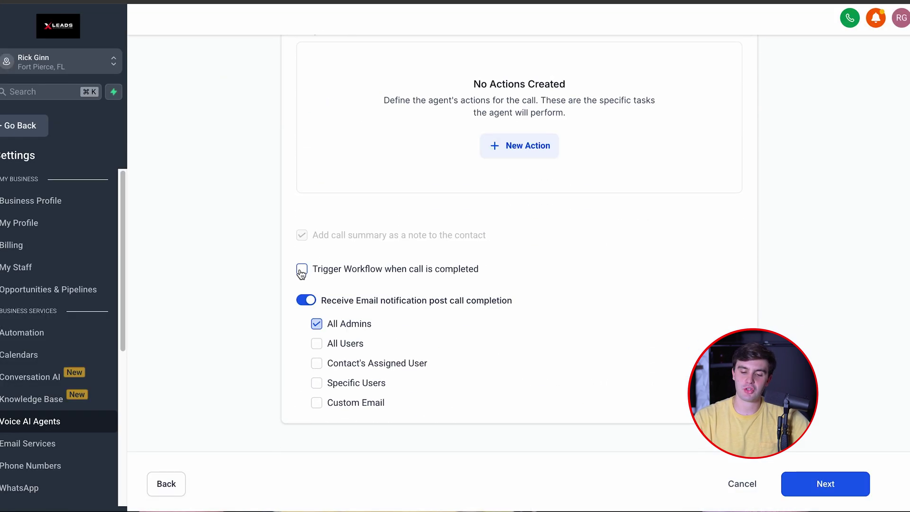
left_click(301, 270)
left_click(336, 292)
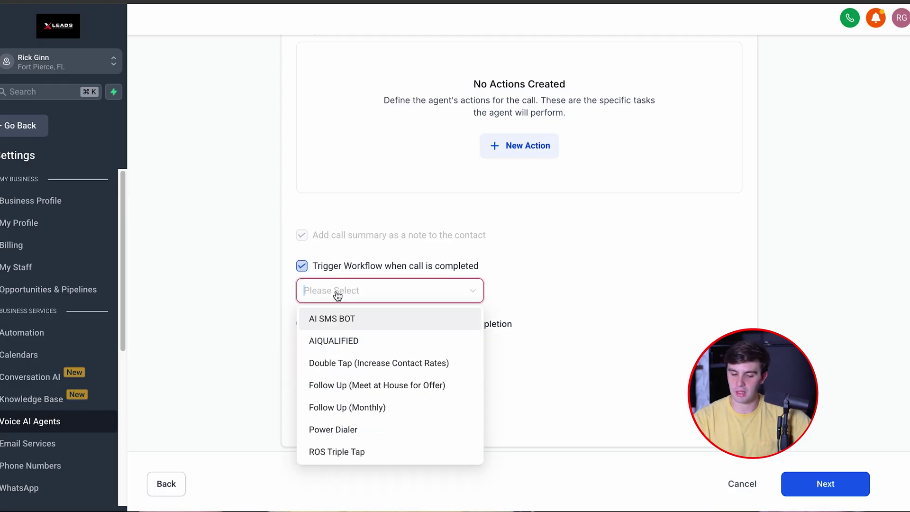
left_click(326, 340)
left_click(213, 278)
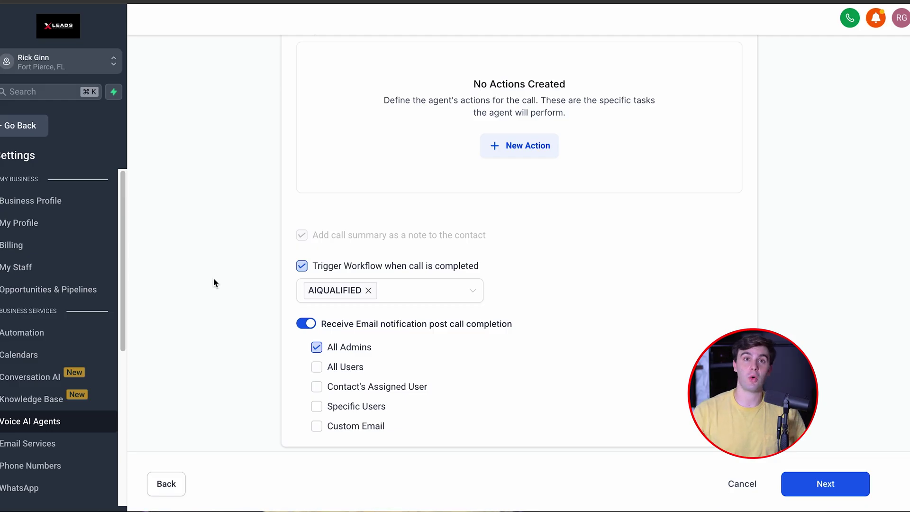
scroll(572, 340, "down", 1)
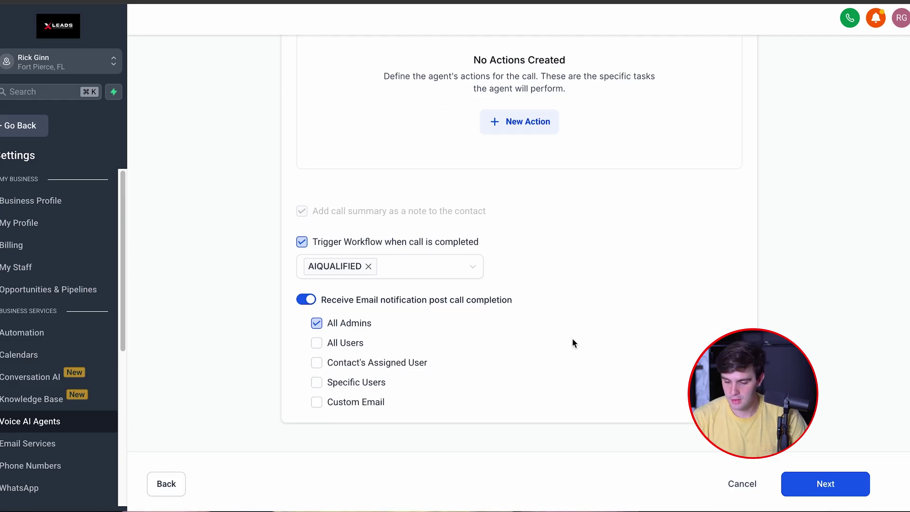
scroll(725, 258, "up", 3)
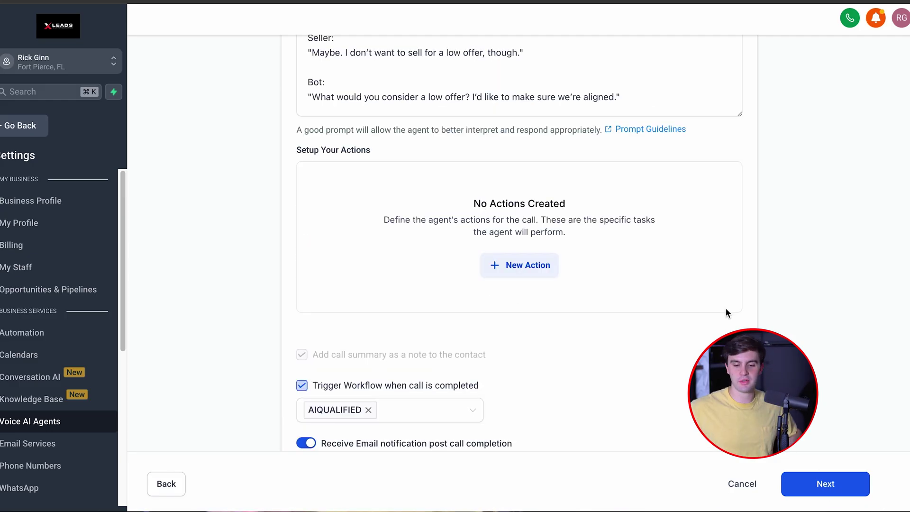
left_click(515, 271)
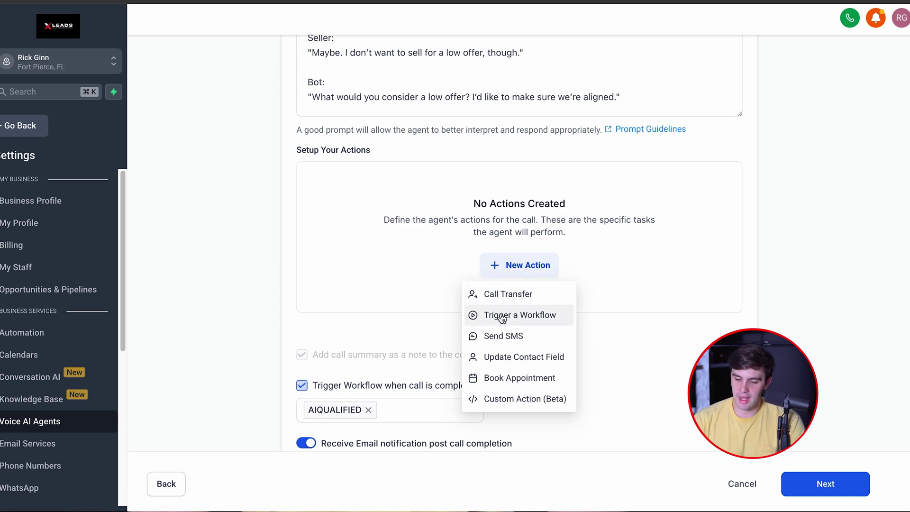
left_click(503, 358)
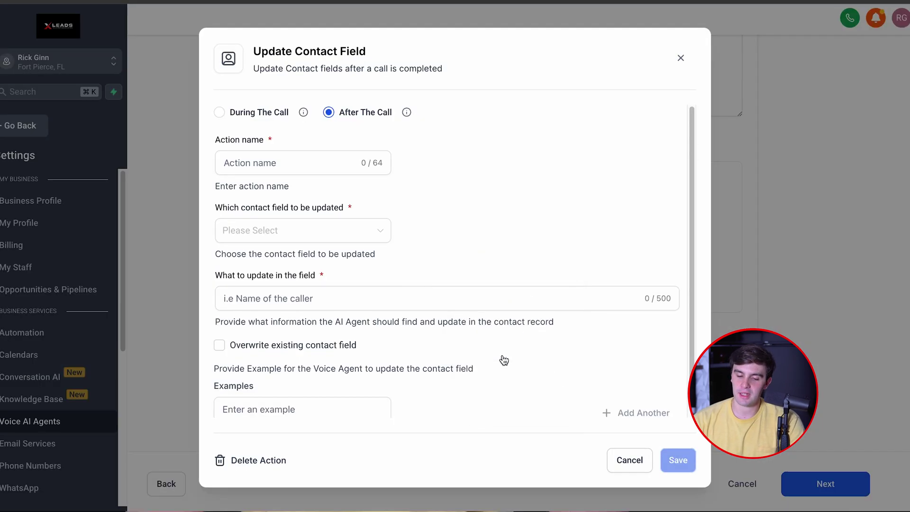
left_click(264, 161)
type("AIQualified")
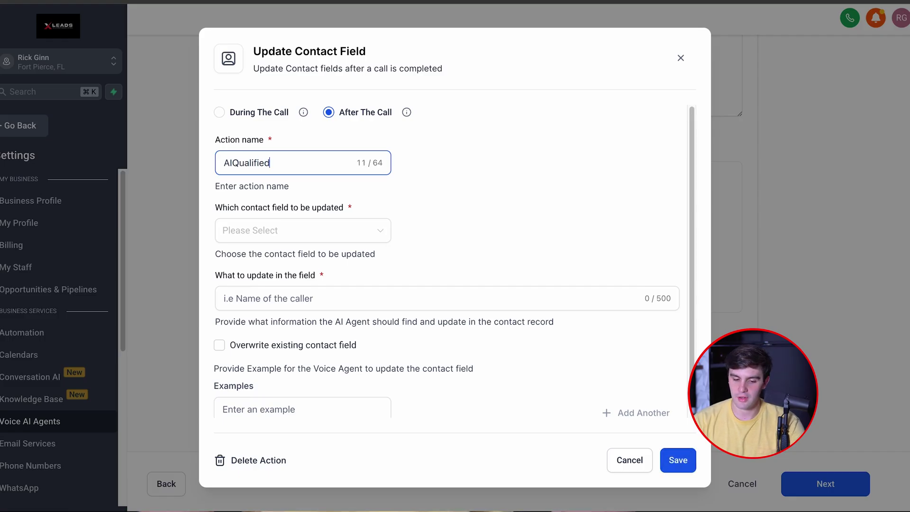
key("Escape")
left_click(498, 266)
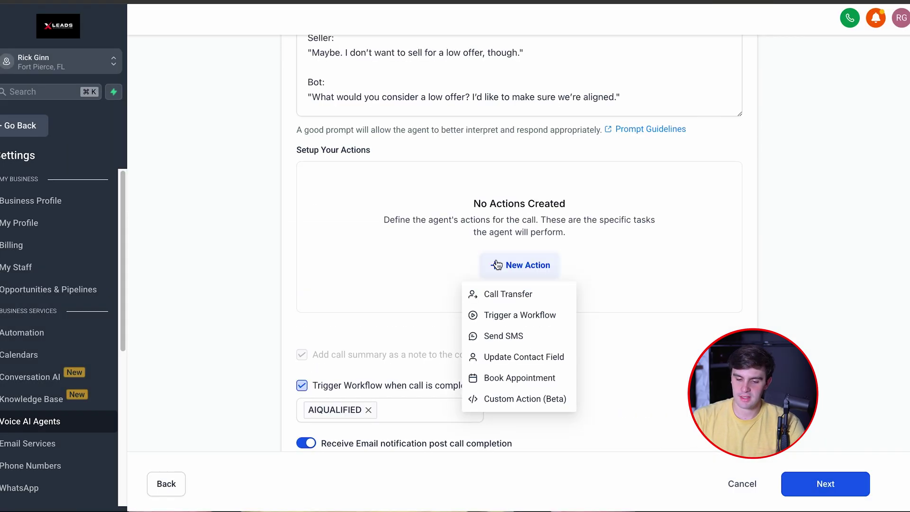
left_click(490, 315)
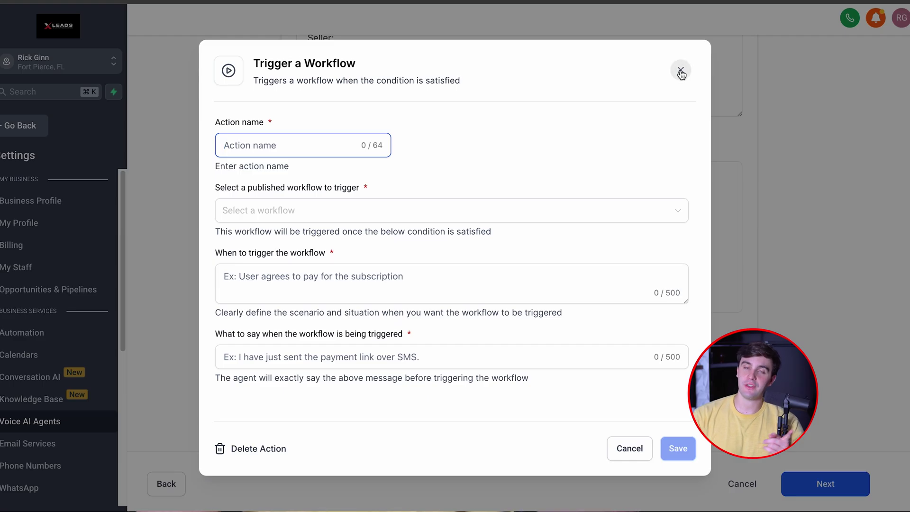
left_click(681, 72)
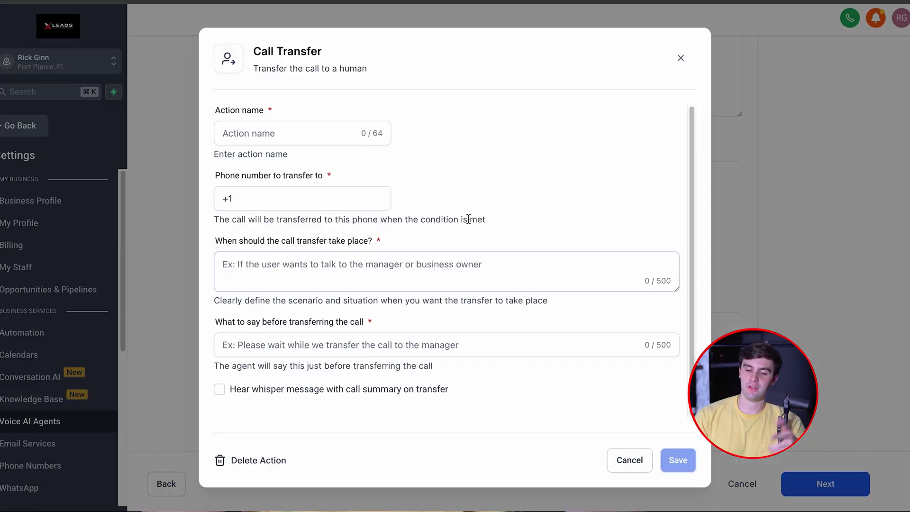
Step: Examine the Call Transfer action's phone number and action name fields, and close it without saving
left_click(298, 191)
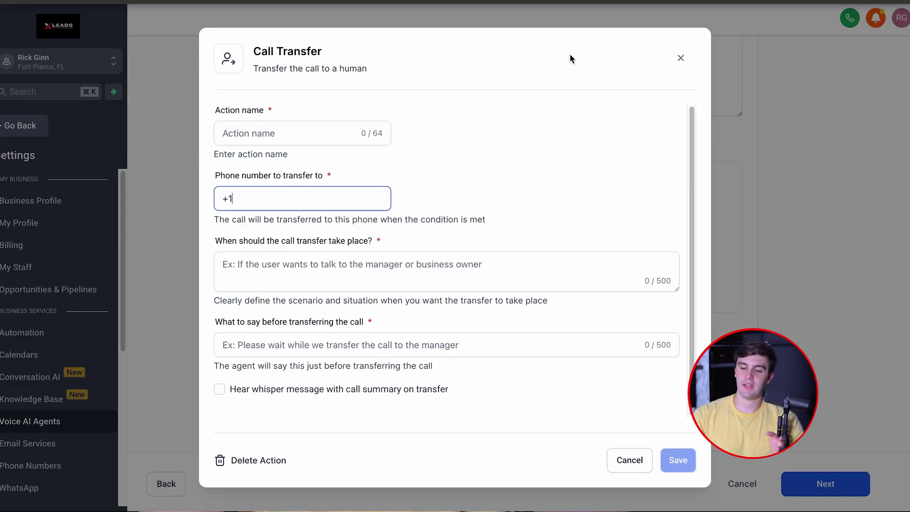
left_click(290, 134)
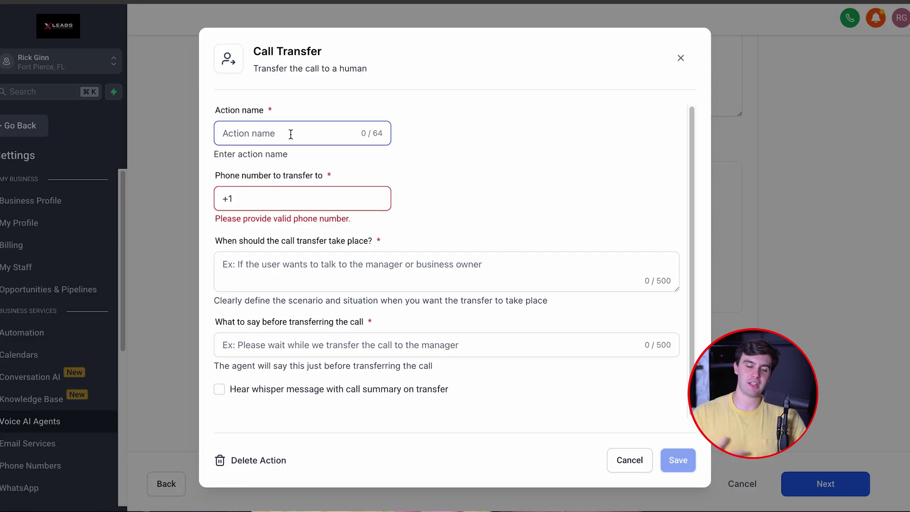
left_click(680, 57)
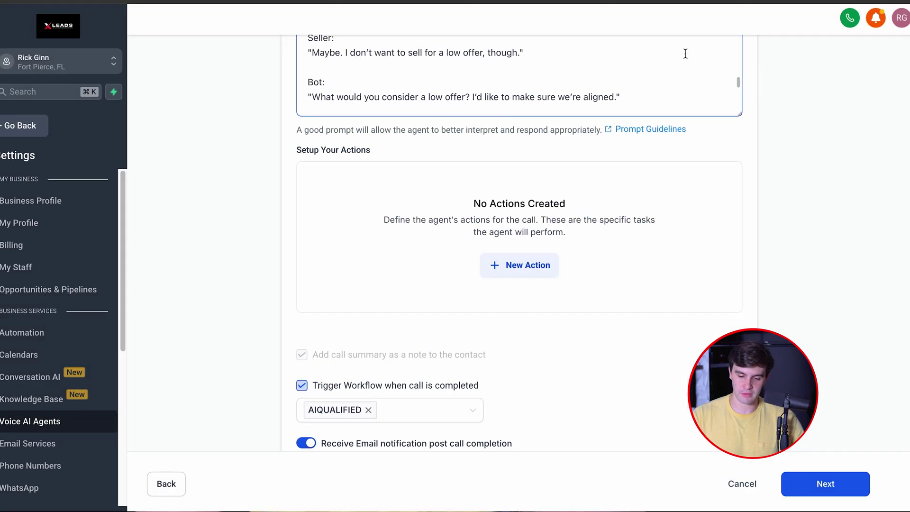
Step: Add a Trigger a Workflow action named AI Qualified that runs the published AIQUALIFIED workflow
left_click(508, 263)
left_click(495, 315)
type("AI Qualified")
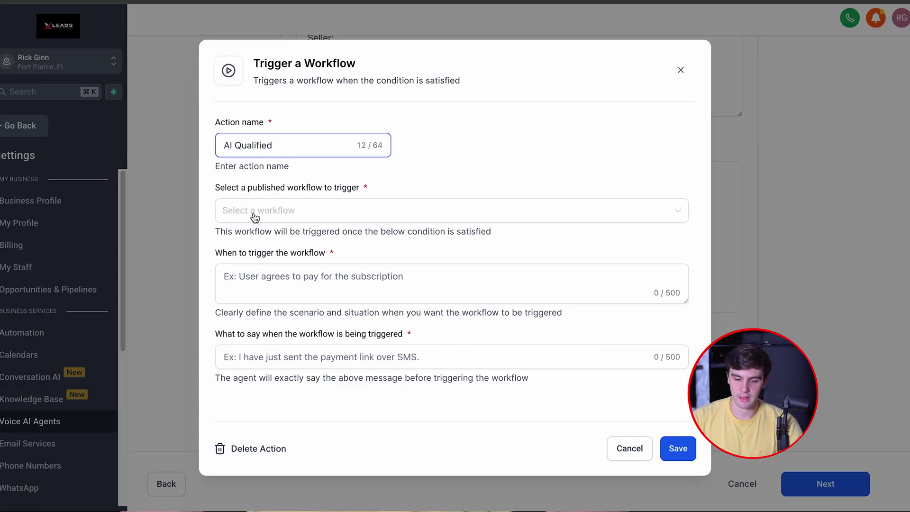
left_click(254, 216)
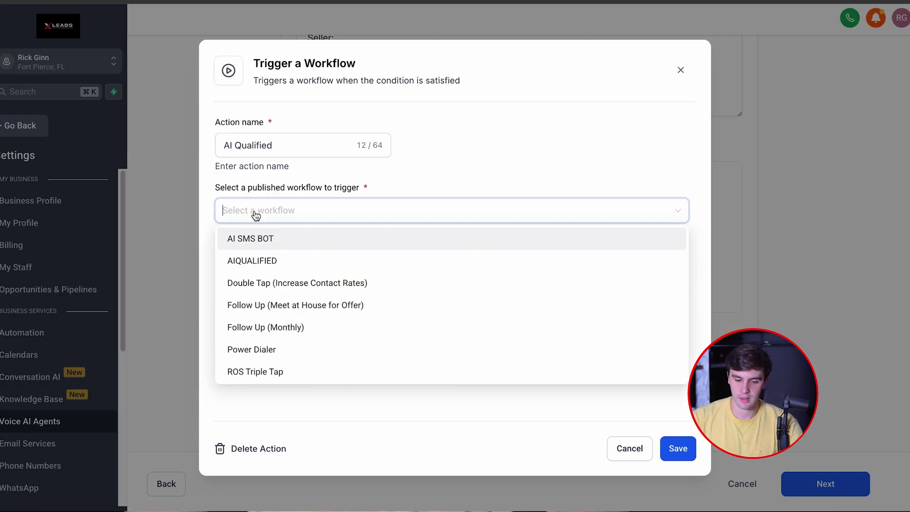
left_click(259, 260)
Step: Set the trigger condition to "Trigger this workflow when the seller seems motivated or that they want a cash offer on their house."
left_click(268, 295)
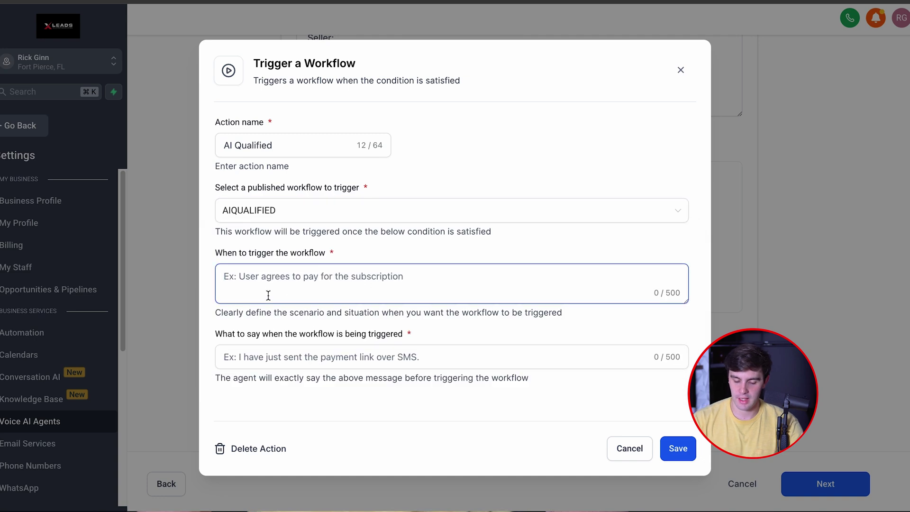
type("Trigger this w")
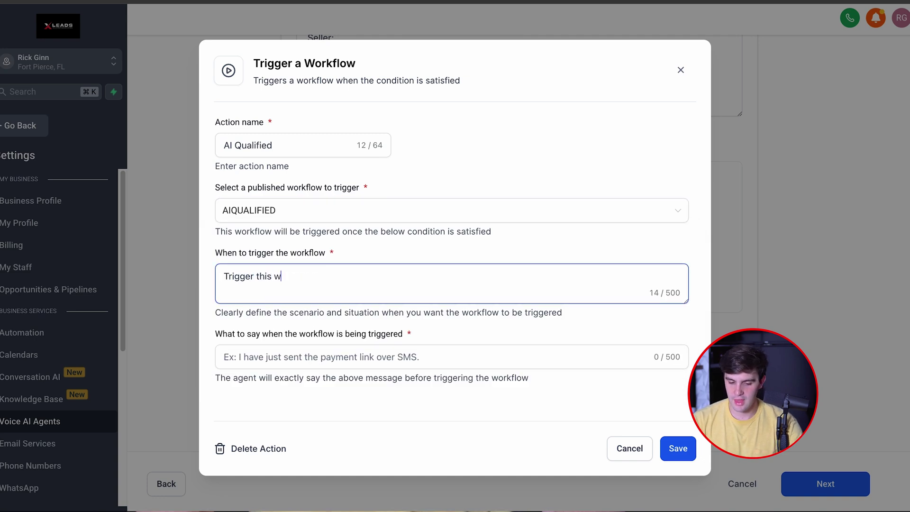
type("orkflow when the")
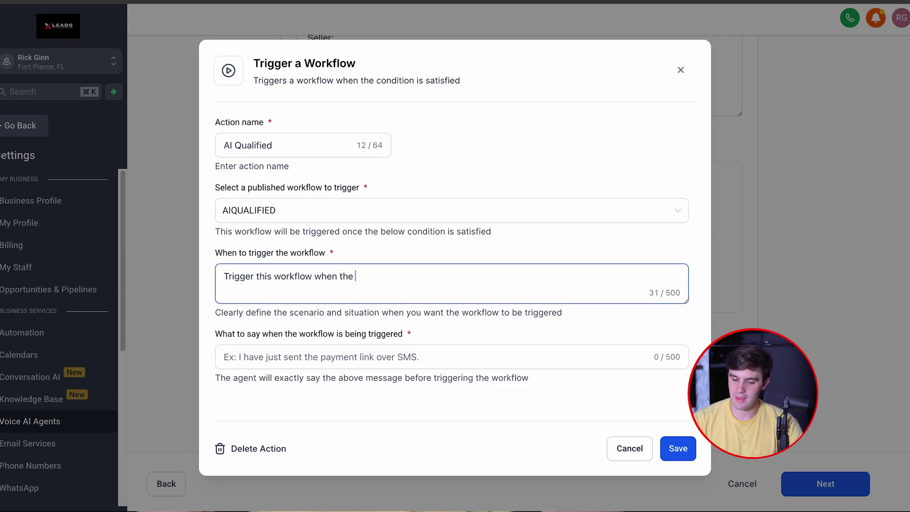
type(" motivtaed")
key("alt+BackSpace")
type("sel")
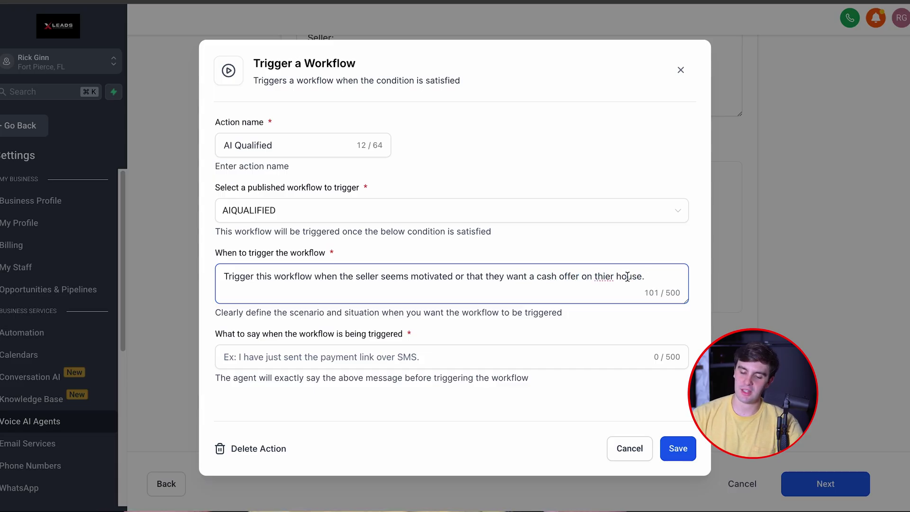
right_click(603, 277)
left_click(626, 199)
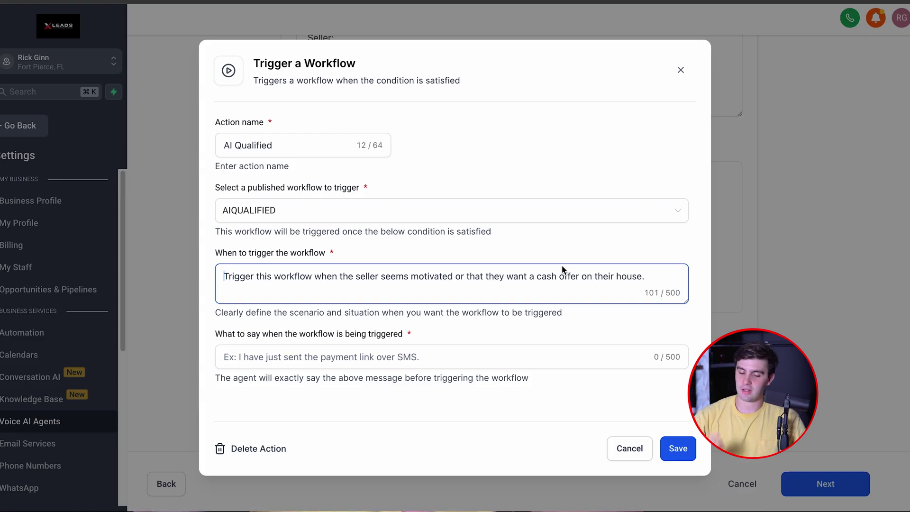
Step: Set the workflow-trigger message to say a named partner will receive all this info and get back to the caller later today, and save the action
left_click(388, 362)
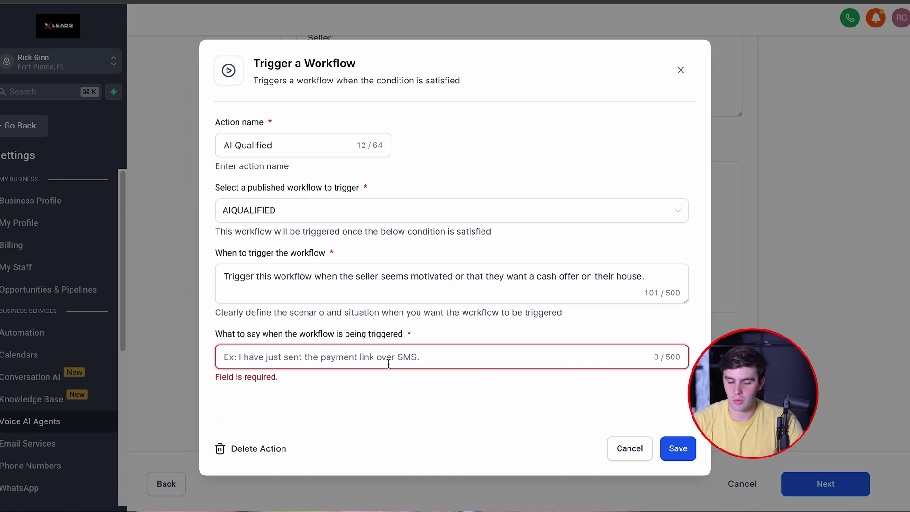
type("I will give all this info to my")
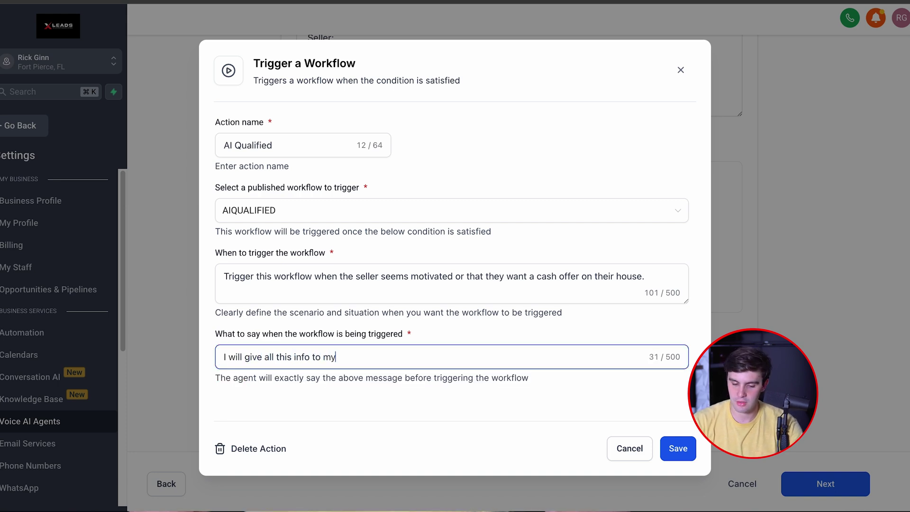
type("ach ")
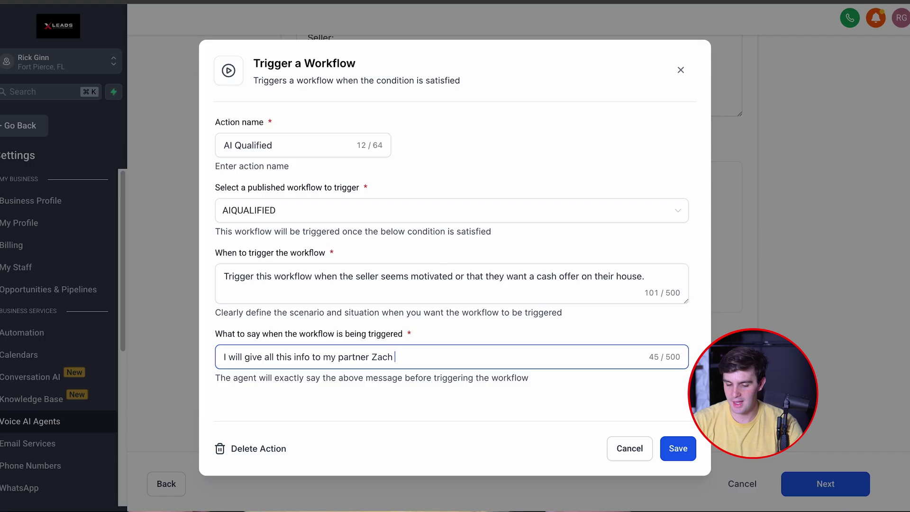
type("and he will get ba")
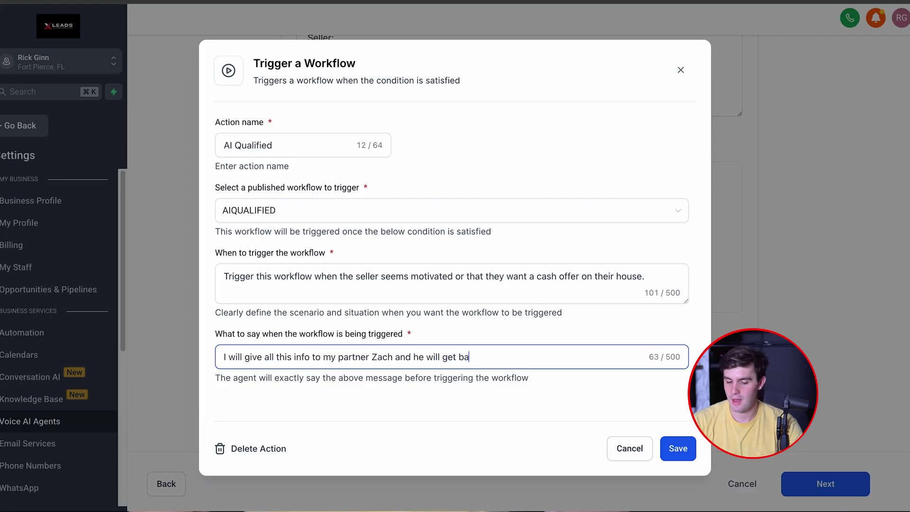
type("ck to you later today!")
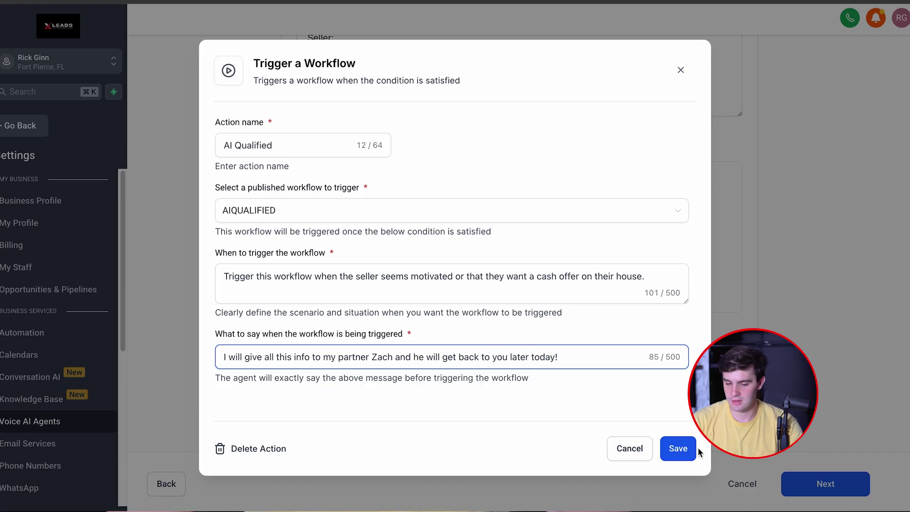
left_click(685, 448)
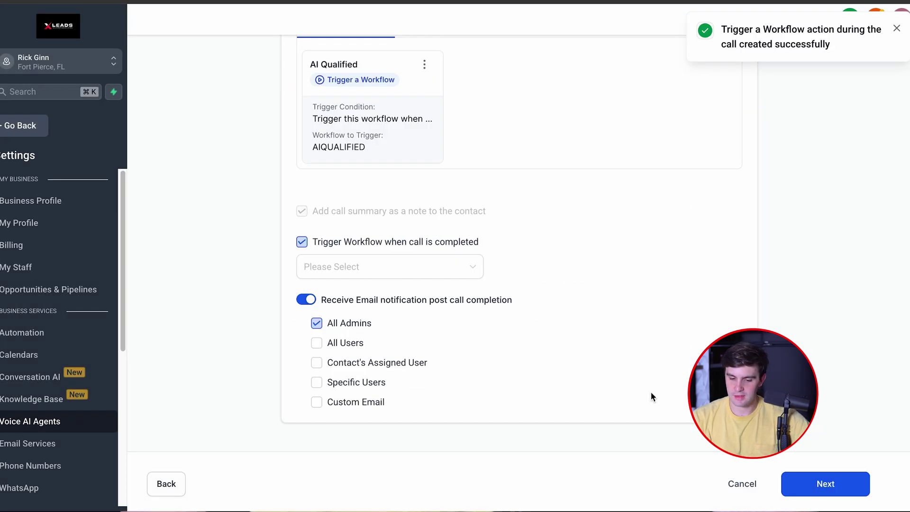
Step: Choose AIQUALIFIED as the workflow triggered when the call is completed and continue to the phone and availability settings
left_click(823, 483)
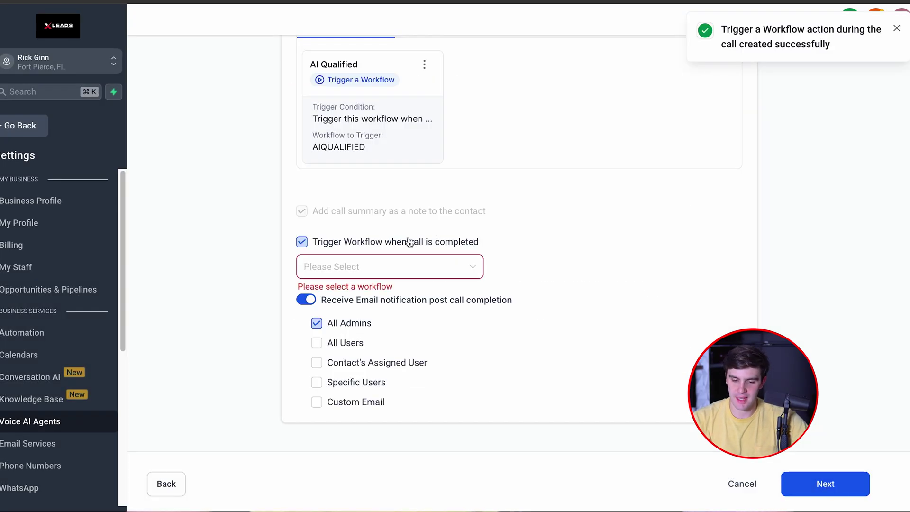
left_click(383, 268)
left_click(333, 315)
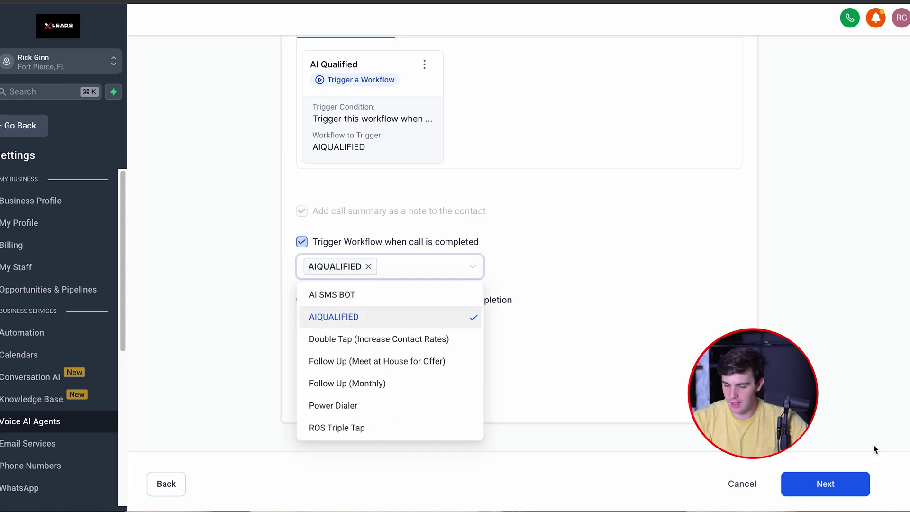
left_click(823, 483)
left_click(823, 483)
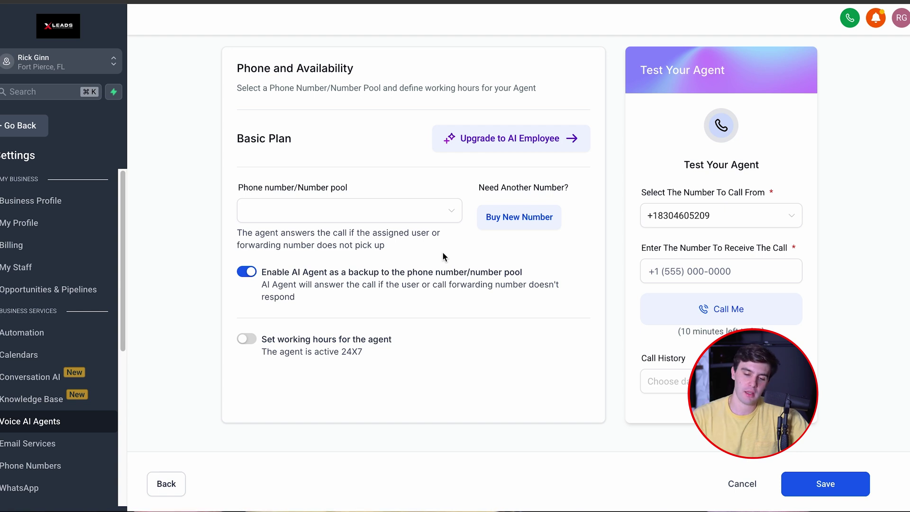
Step: Examine the AI Employee upgrade offer and the phone numbers offered for the agent, without subscribing or assigning a number
left_click(476, 146)
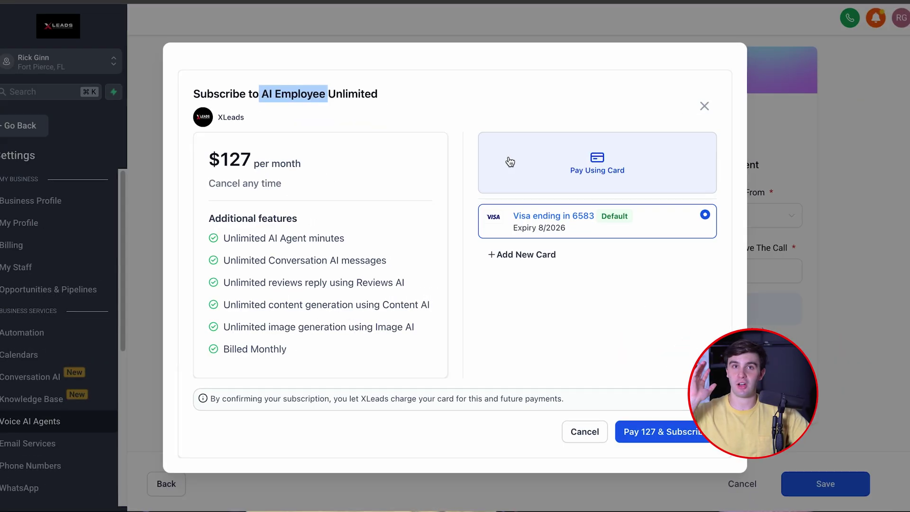
left_click(704, 106)
left_click(366, 205)
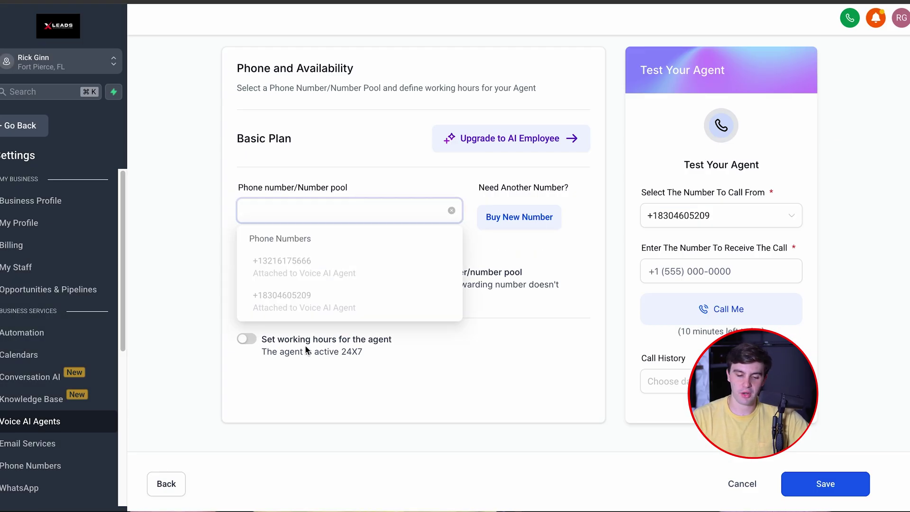
left_click(180, 306)
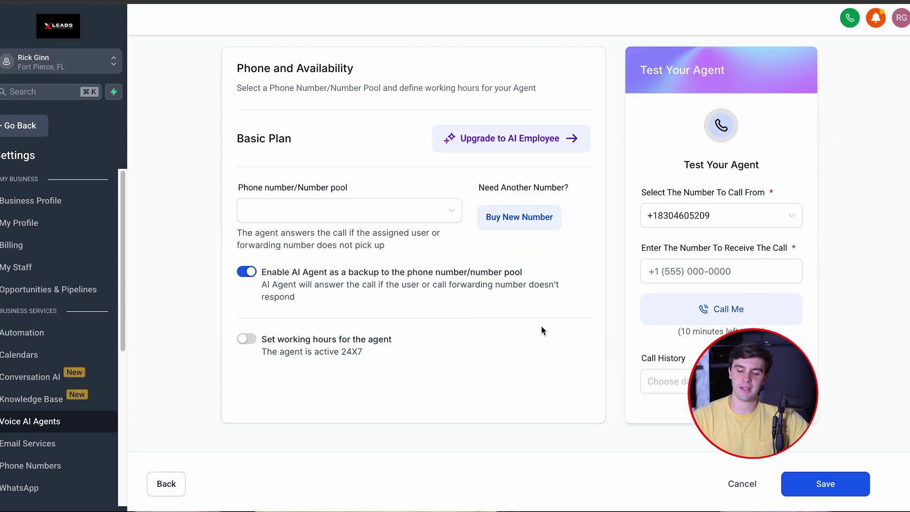
scroll(663, 190, "up", 2)
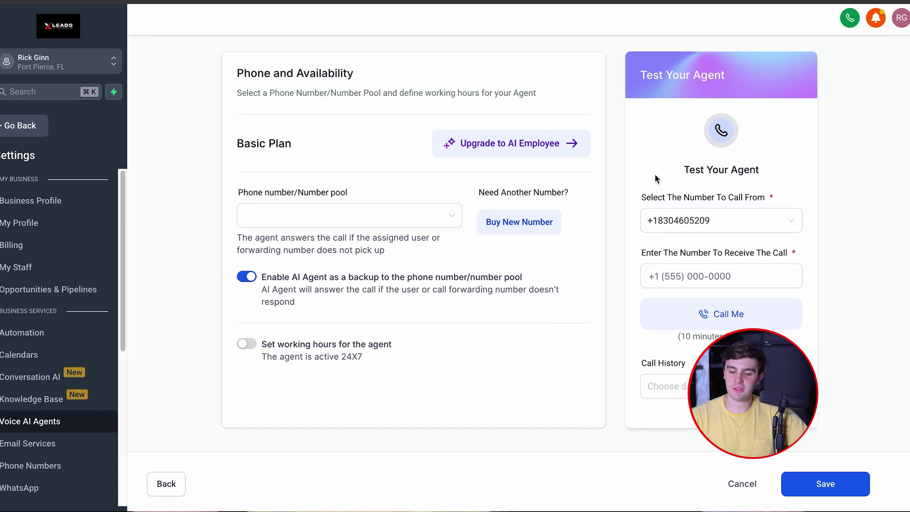
scroll(630, 395, "down", 2)
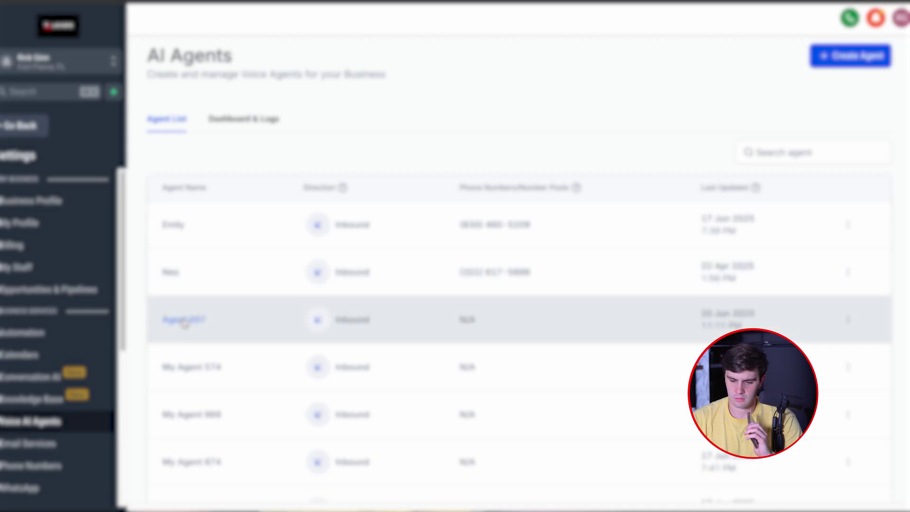
Step: Open Agent 007 for editing and set its response speed to Fast in the advanced settings
left_click(845, 323)
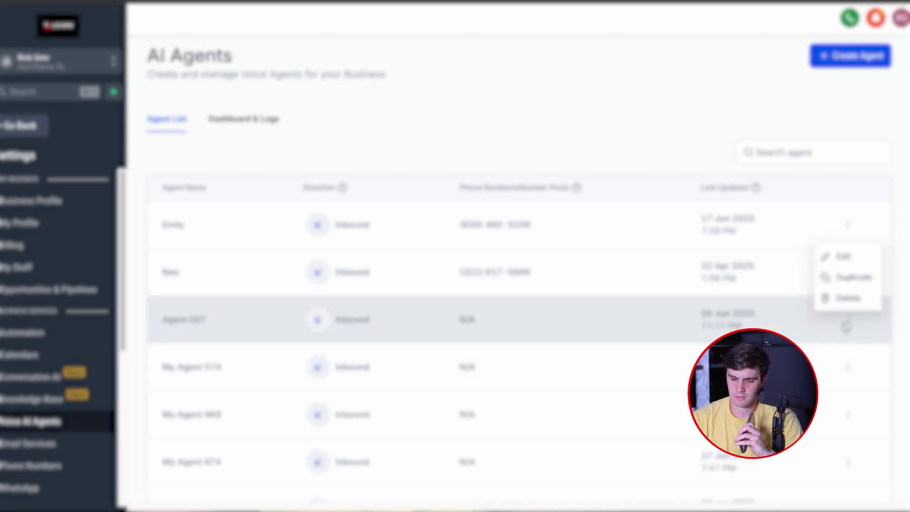
left_click(829, 259)
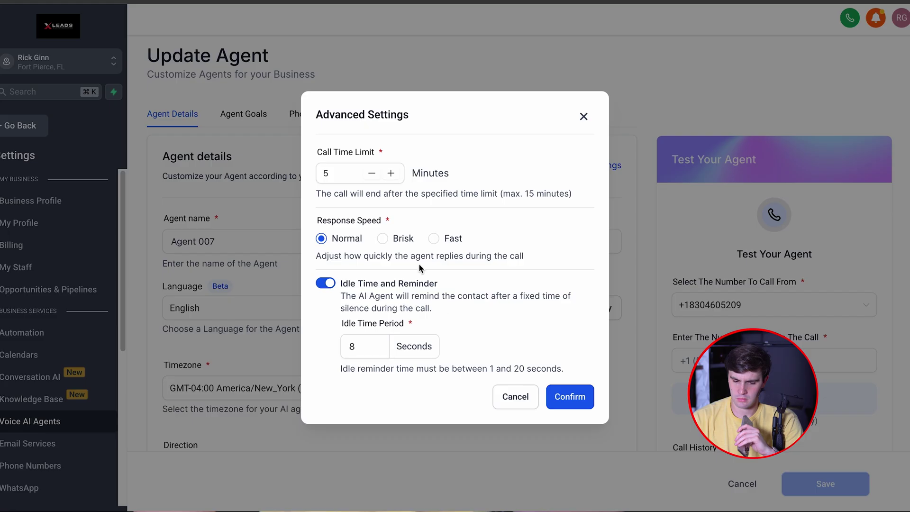
left_click(433, 238)
left_click(568, 398)
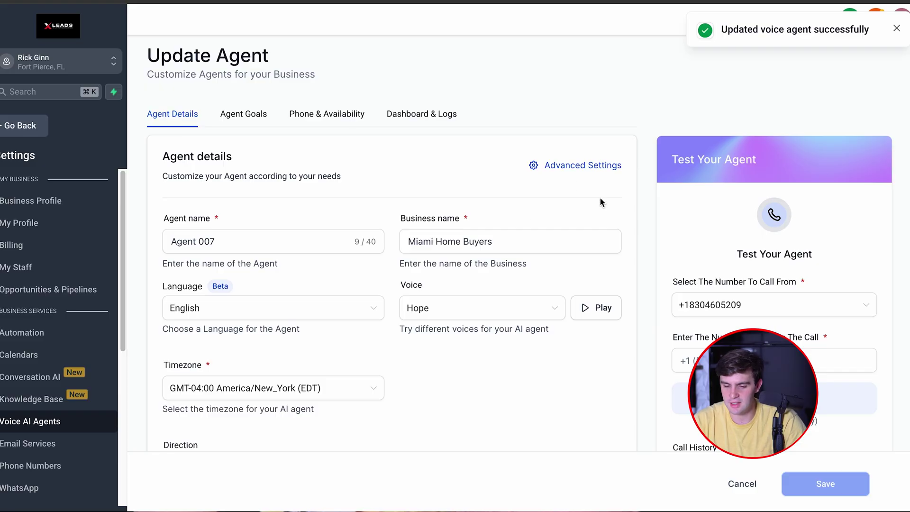
left_click(576, 165)
left_click(322, 240)
left_click(433, 238)
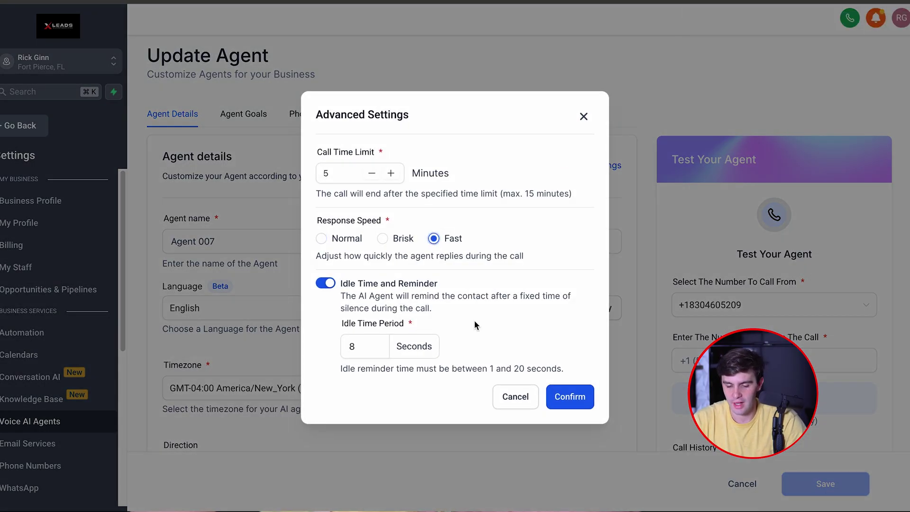
left_click(586, 405)
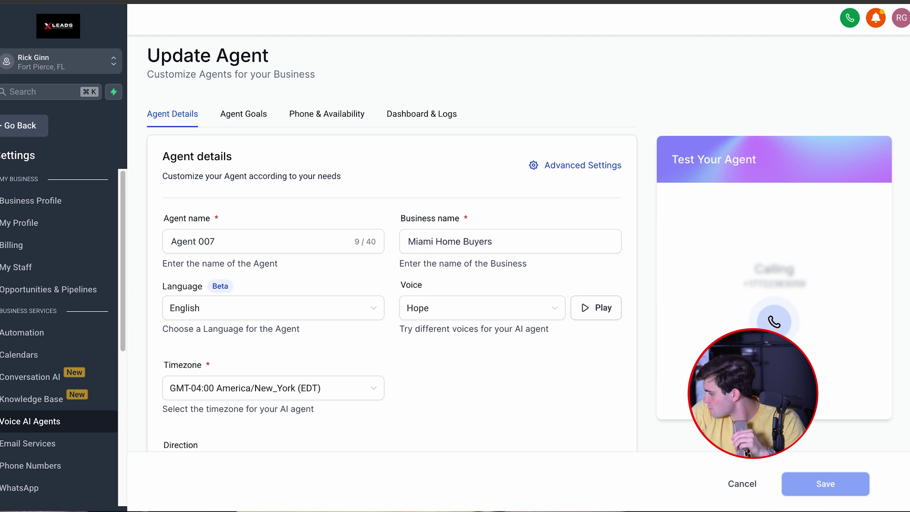
Step: Rate the completed test call negatively and submit the Other feedback "Didnt ask my address"
scroll(391, 285, "down", 2)
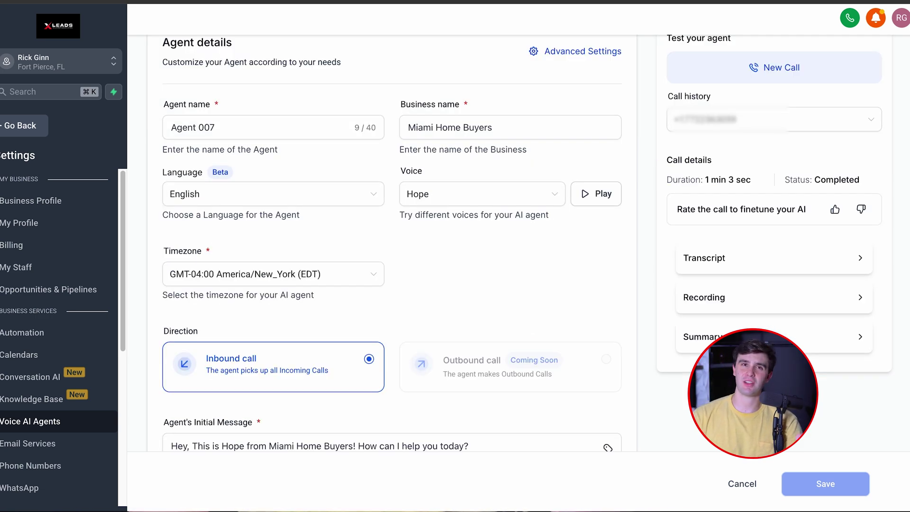
left_click(861, 209)
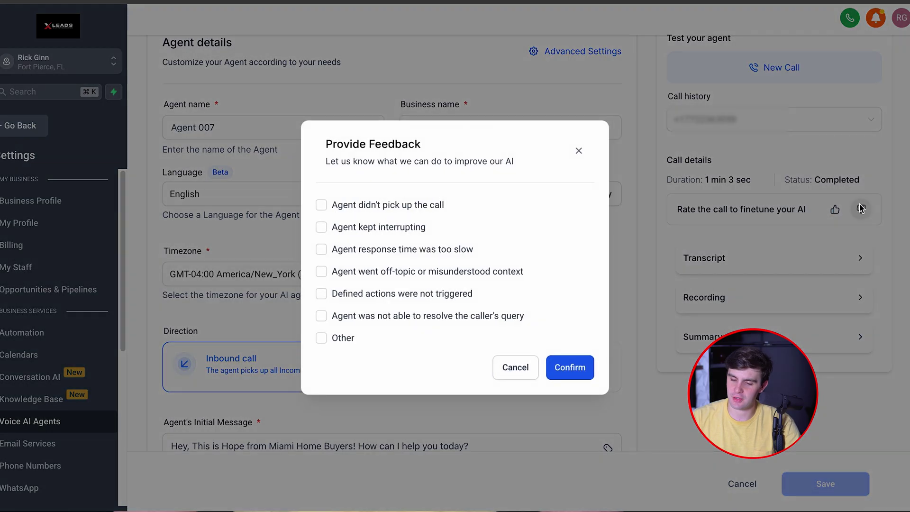
left_click(321, 338)
type("Di")
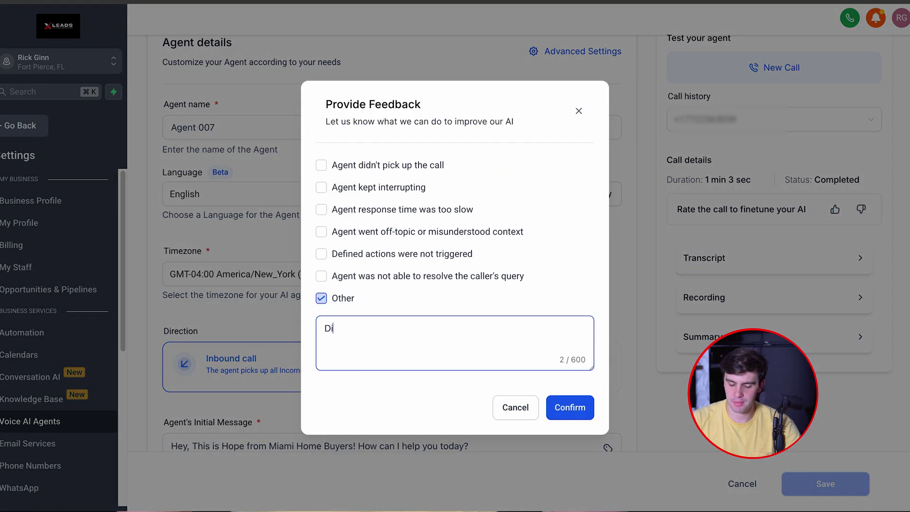
type("dnt ask my address")
left_click(564, 416)
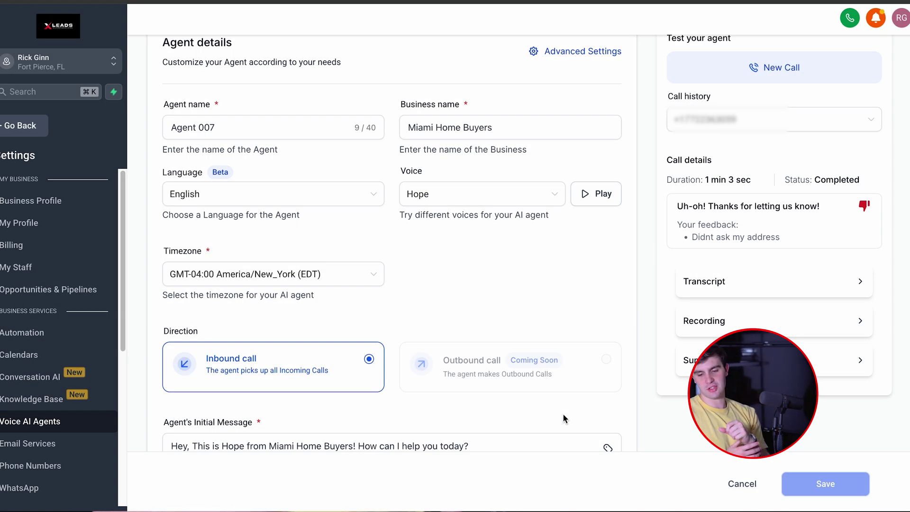
Step: Append "Make sure to collect the address and why they want to sell before you get off the call" to the agent's prompt and save
scroll(247, 121, "up", 3)
left_click(247, 121)
scroll(307, 384, "down", 10)
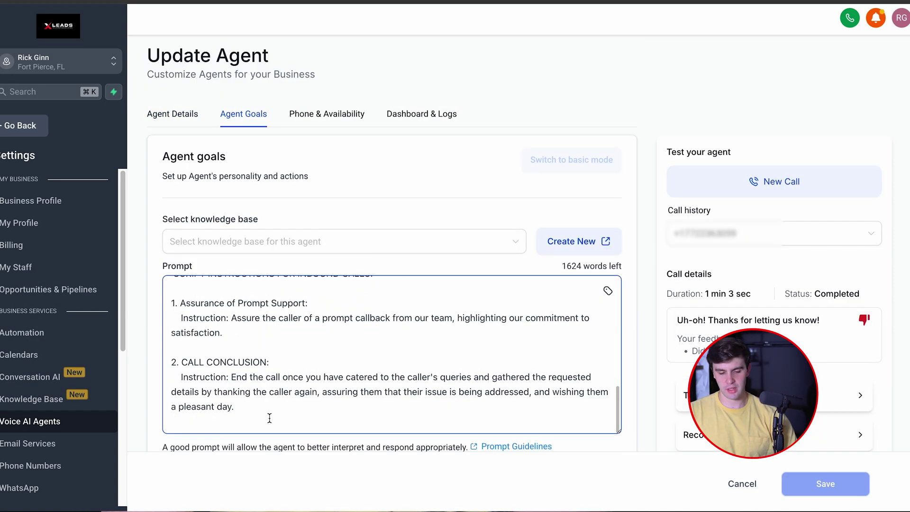
key("Return")
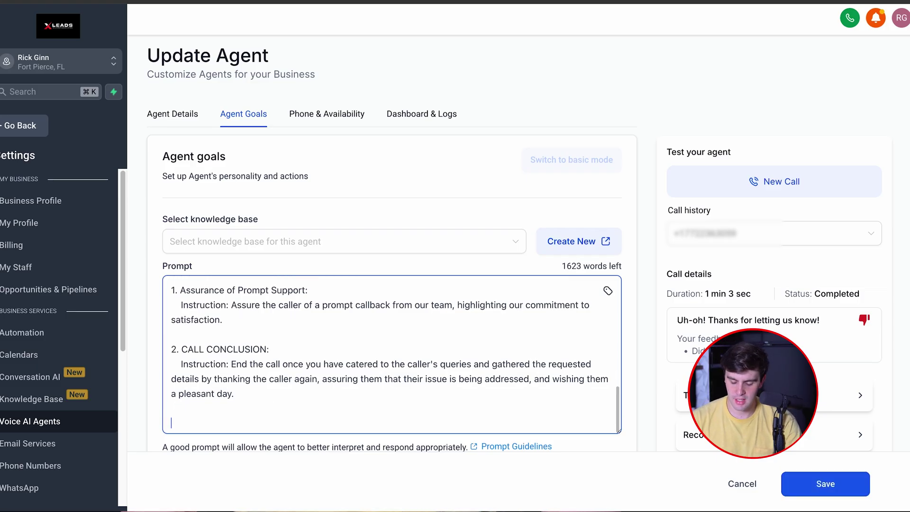
type("Make sure to collect the address and why they want to sell befior")
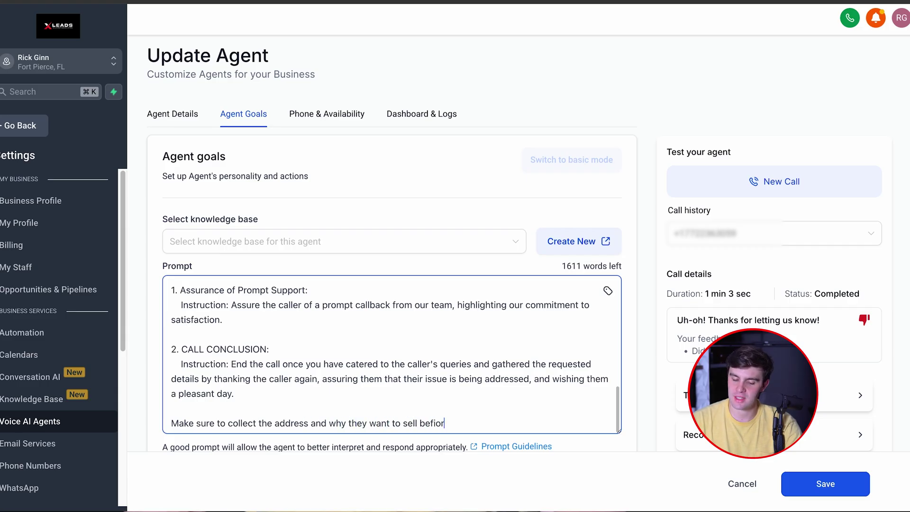
type("re you get off the call")
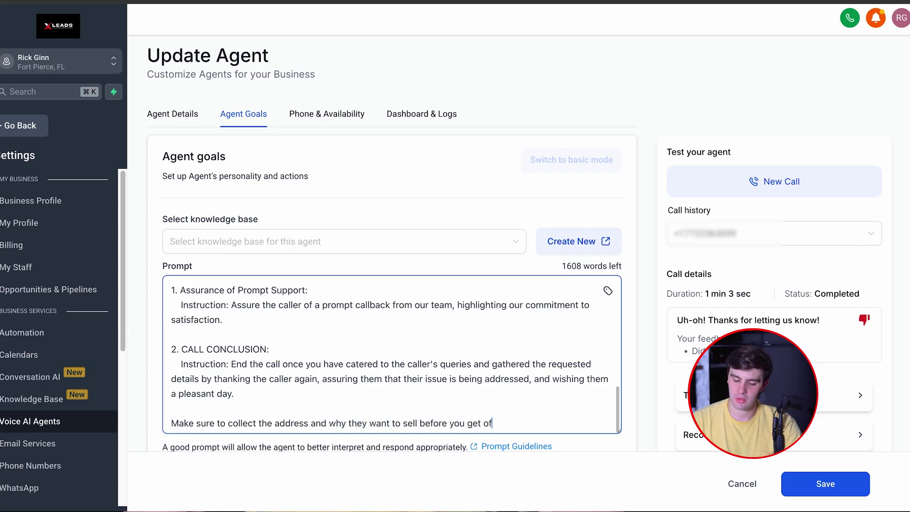
left_click(816, 483)
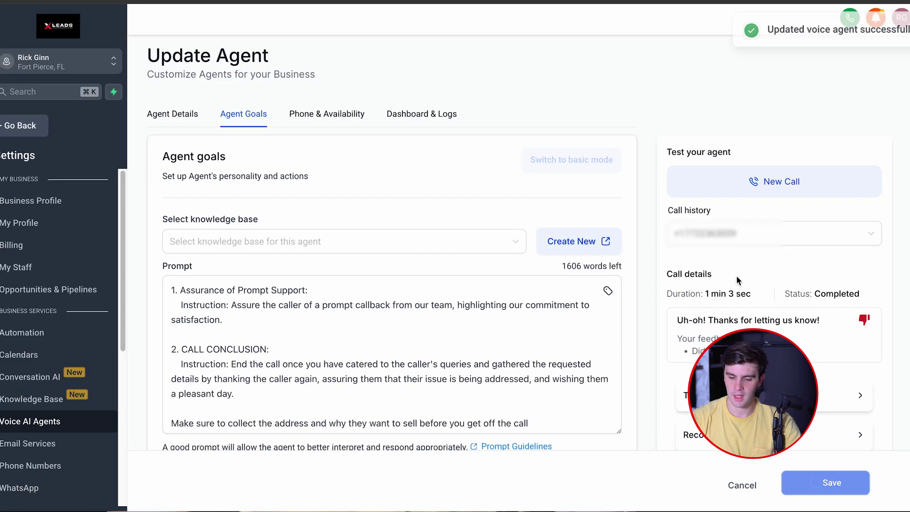
Step: Test the agent with a new call and check its dashboard and logs
left_click(758, 192)
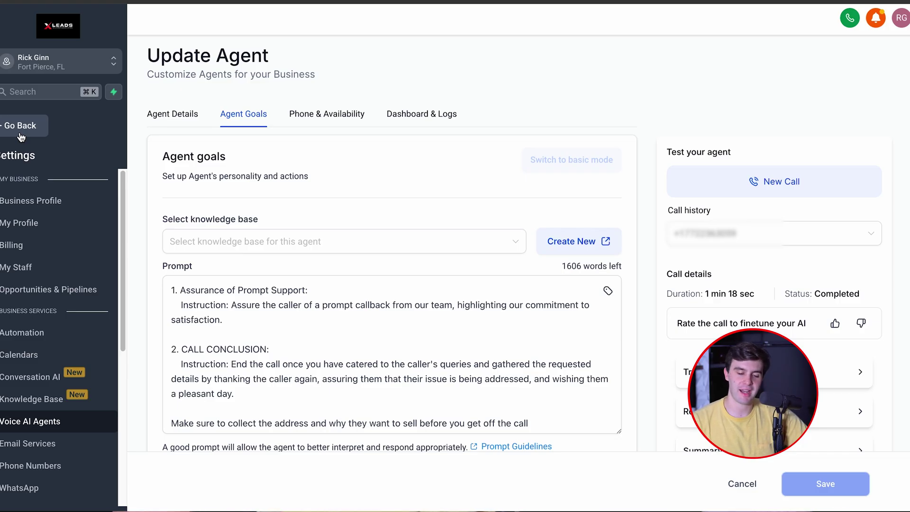
left_click(400, 114)
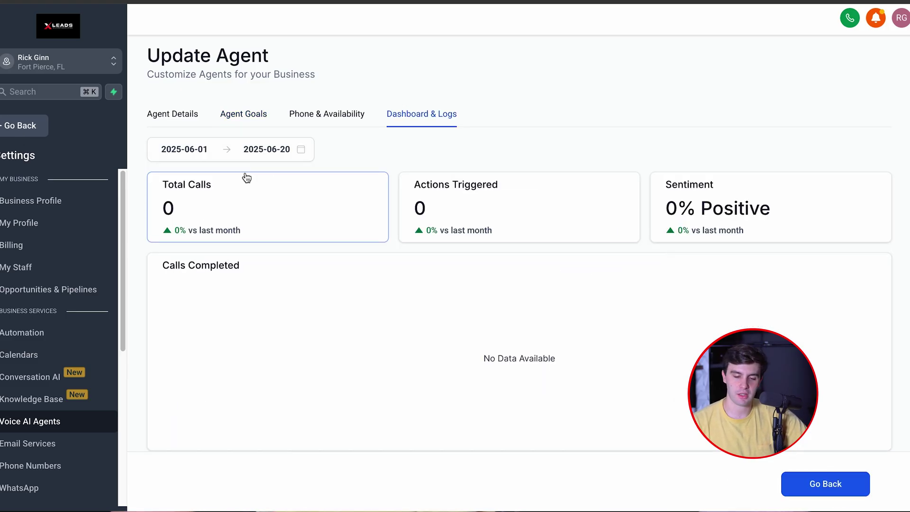
left_click(193, 113)
Step: Open the AIQUALIFIED automation workflow and examine the tag assigned by its Add Tag action
left_click(26, 125)
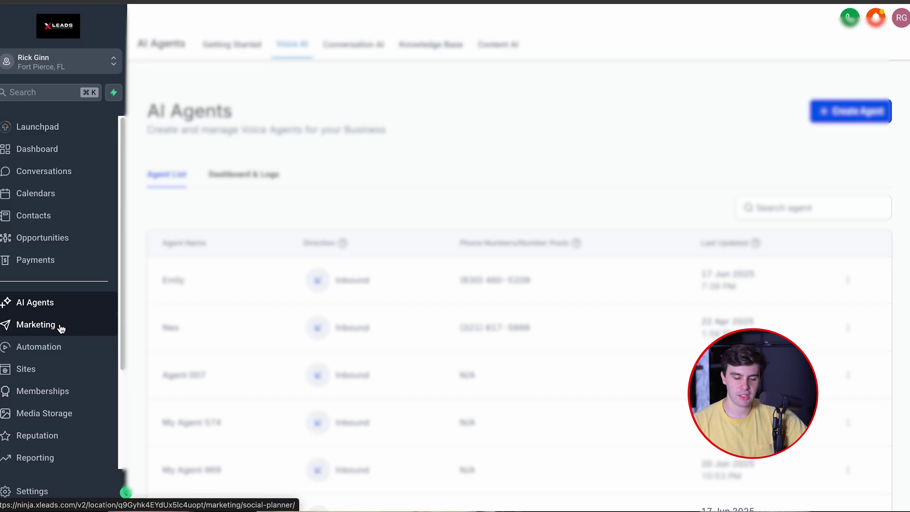
left_click(55, 346)
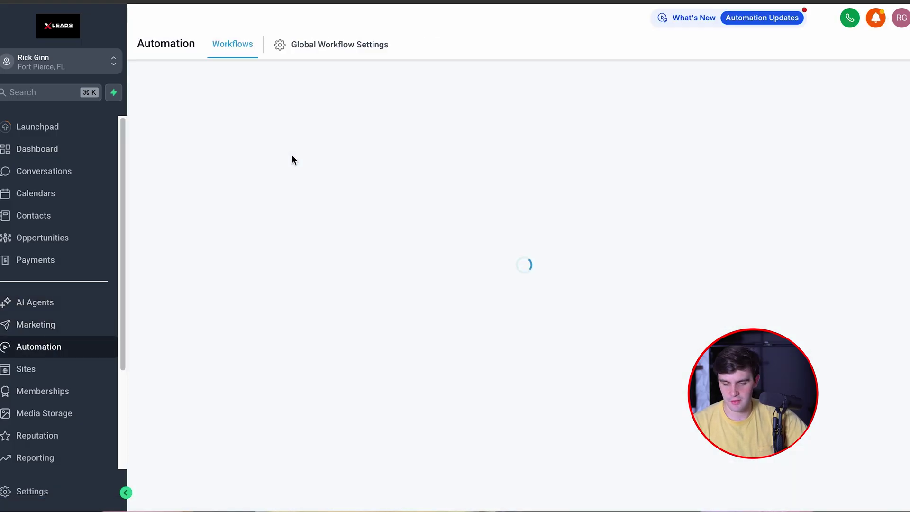
left_click(194, 394)
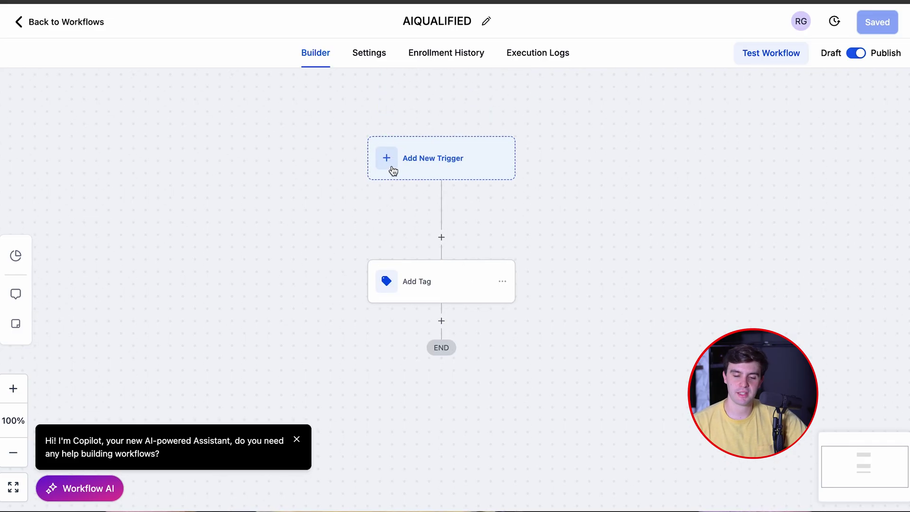
left_click(407, 285)
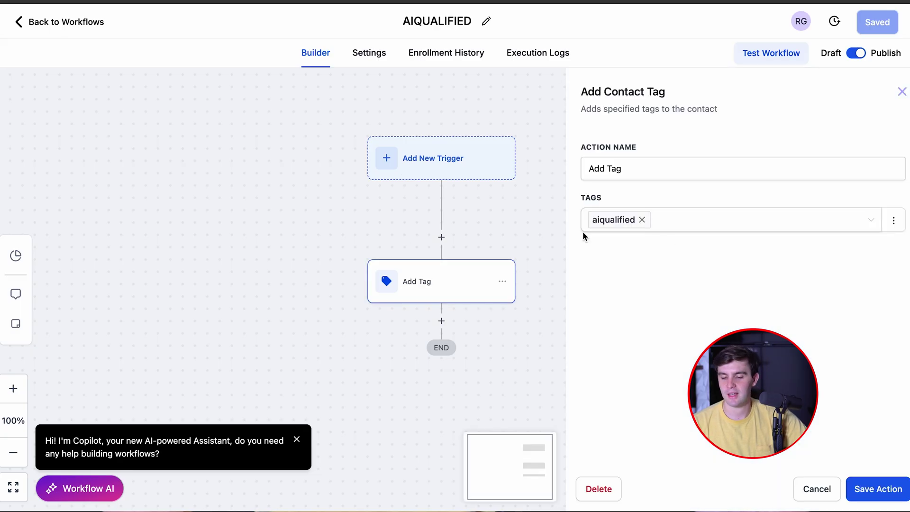